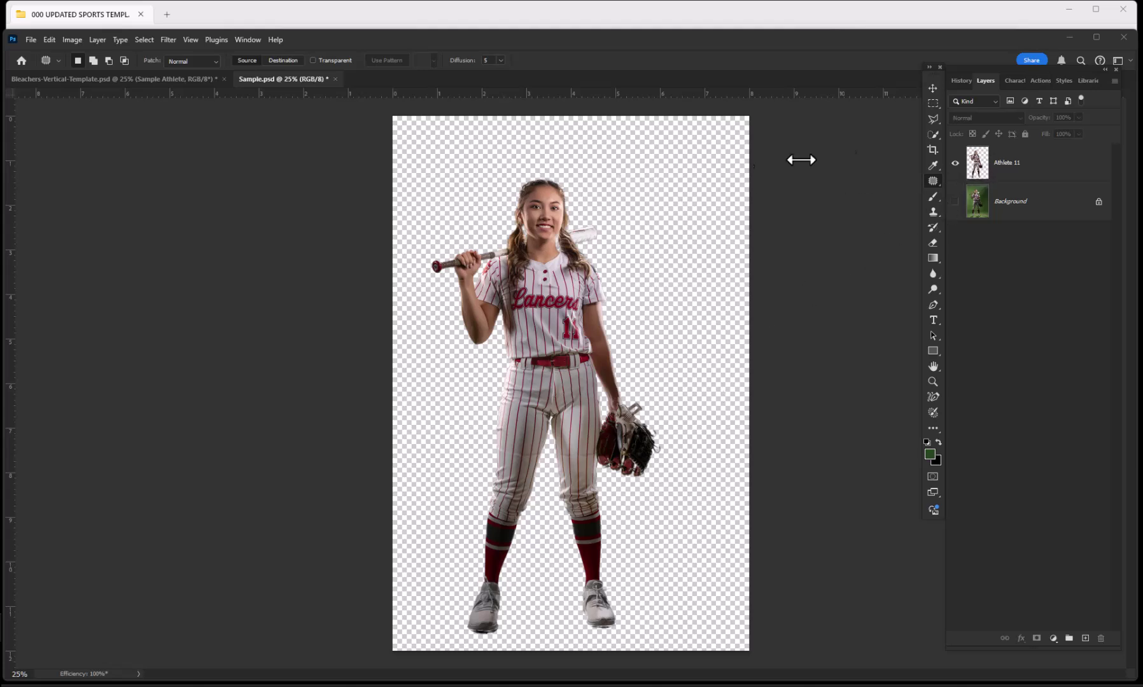
- Examine the Insert Athlete Here group in Bleachers-Vertical-Template.psd by showing and hiding its Sample Athlete layer
left_click(129, 79)
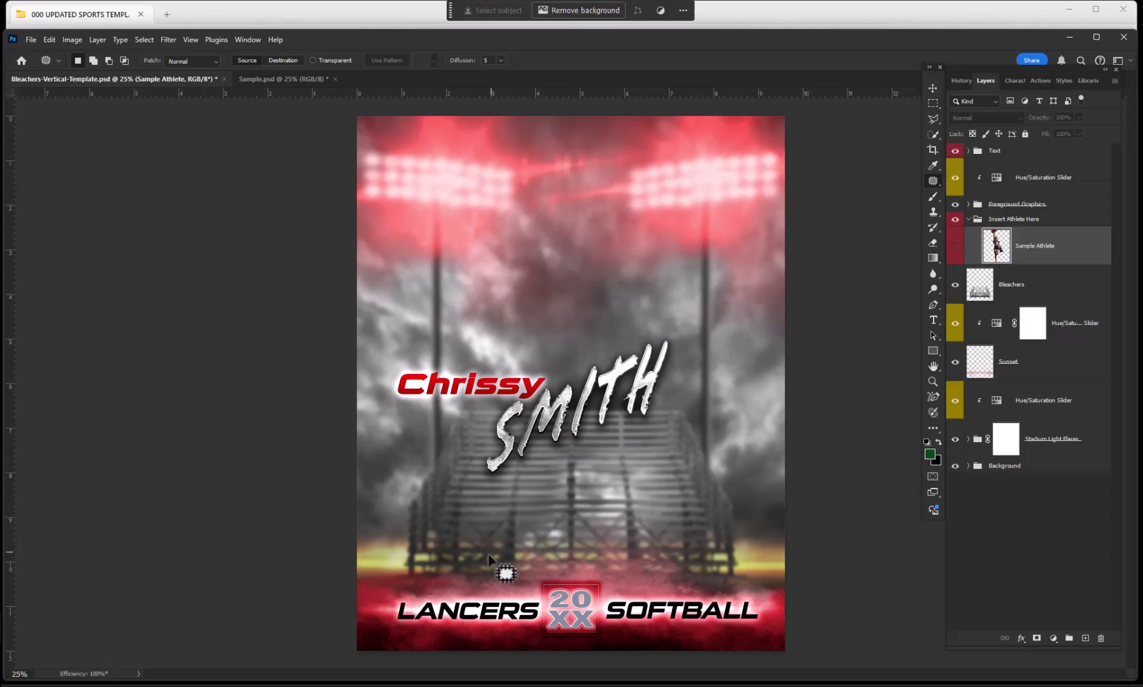
key("v")
left_click(1018, 220)
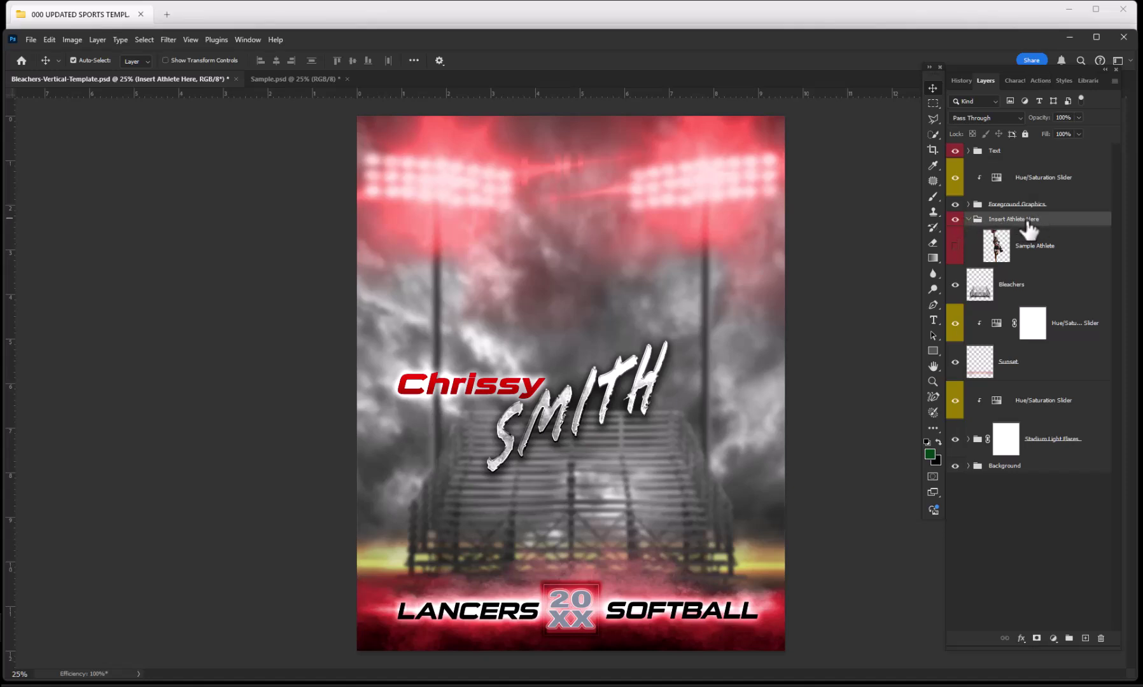
left_click(969, 220)
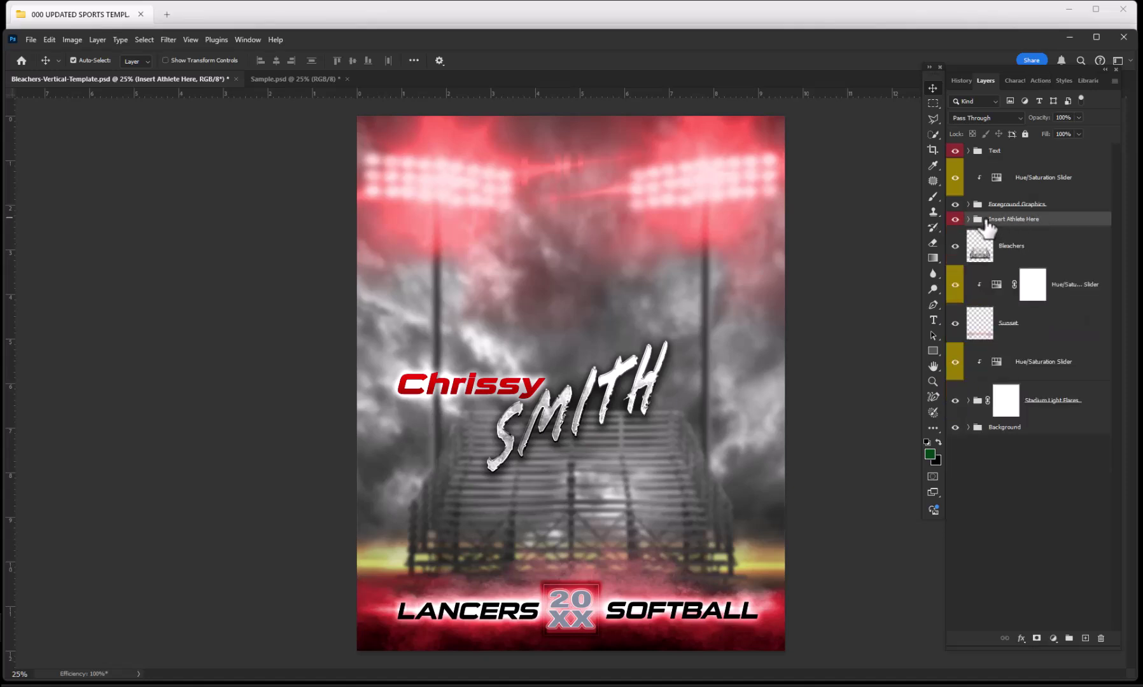
left_click(968, 219)
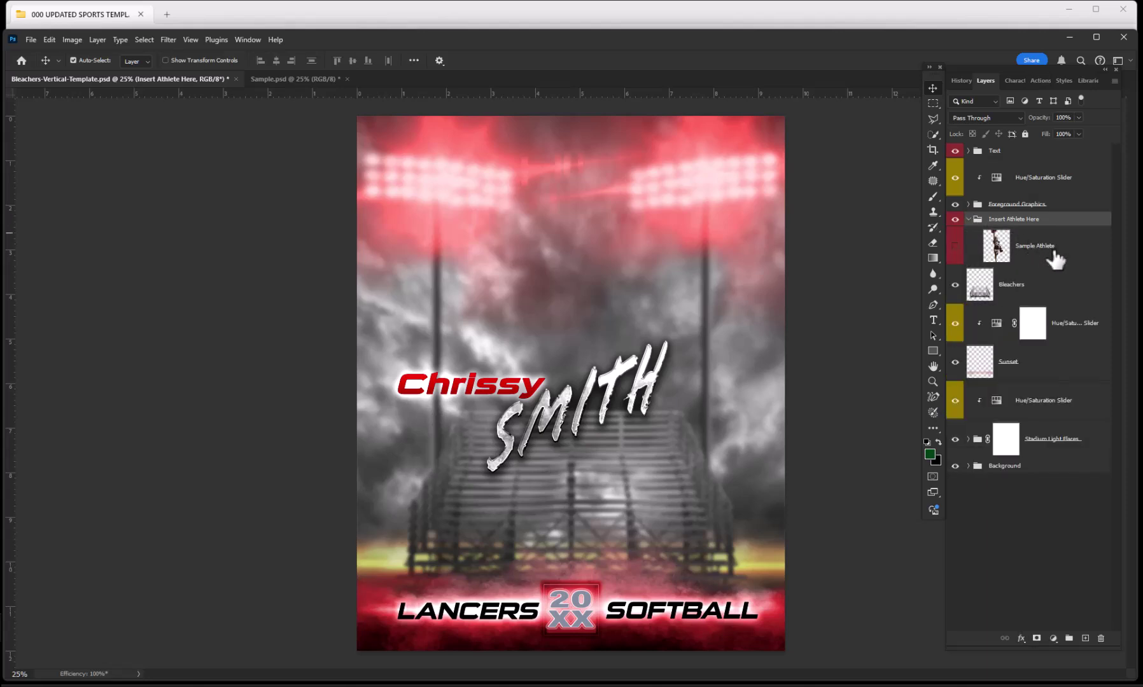
left_click(1042, 252)
left_click(956, 247)
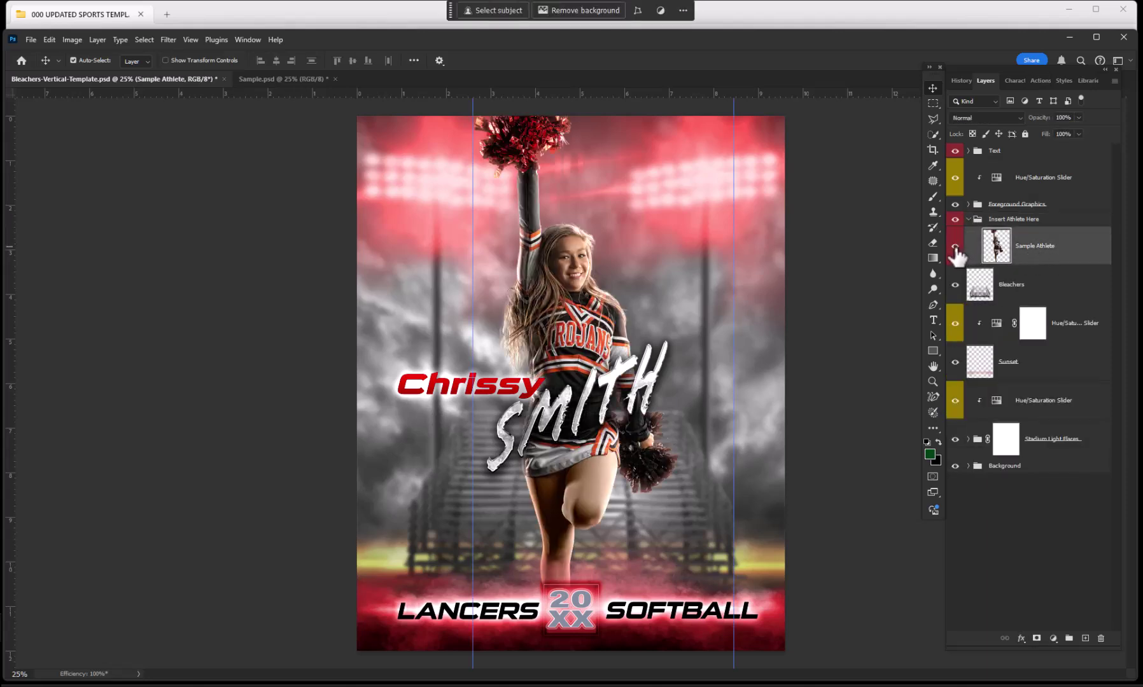
left_click(956, 247)
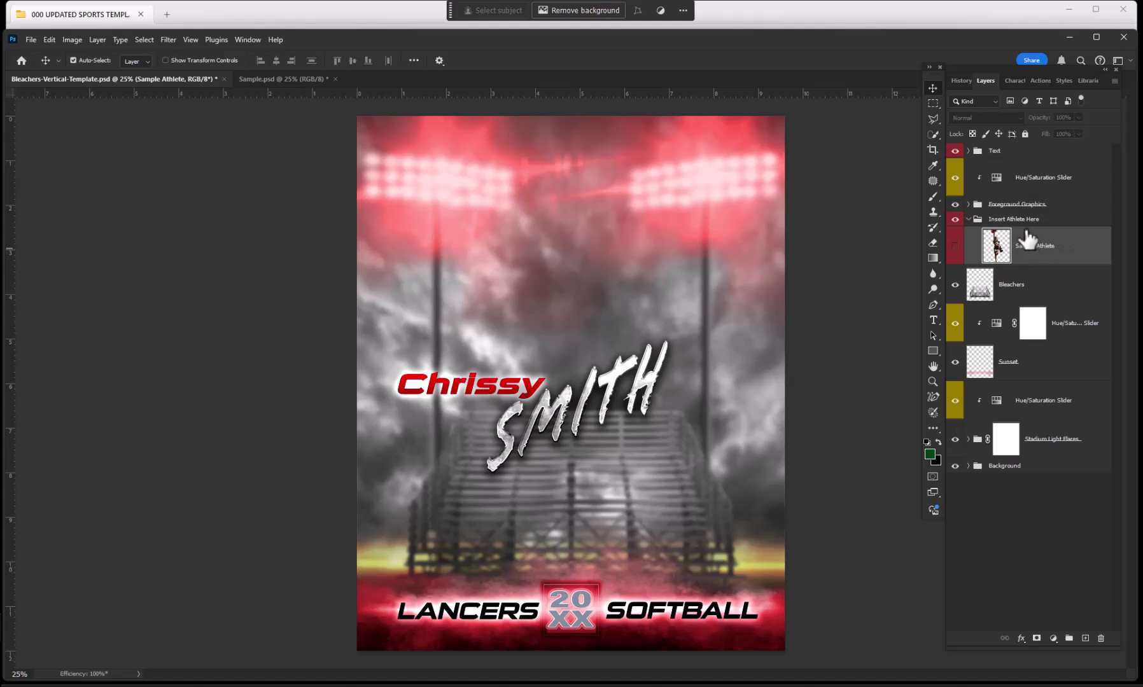
left_click_drag(1022, 231, 1031, 237)
- Copy the Athlete 11 layer from Sample.psd into the template's Insert Athlete Here group and reposition the athlete
left_click(274, 79)
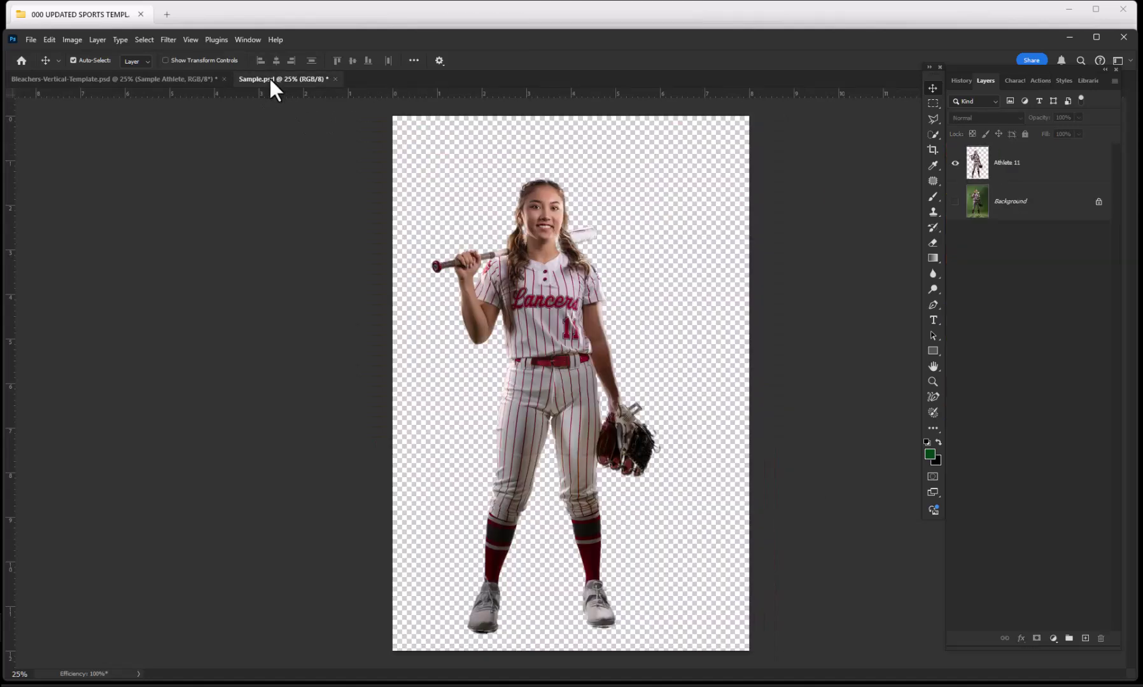
left_click(1053, 167)
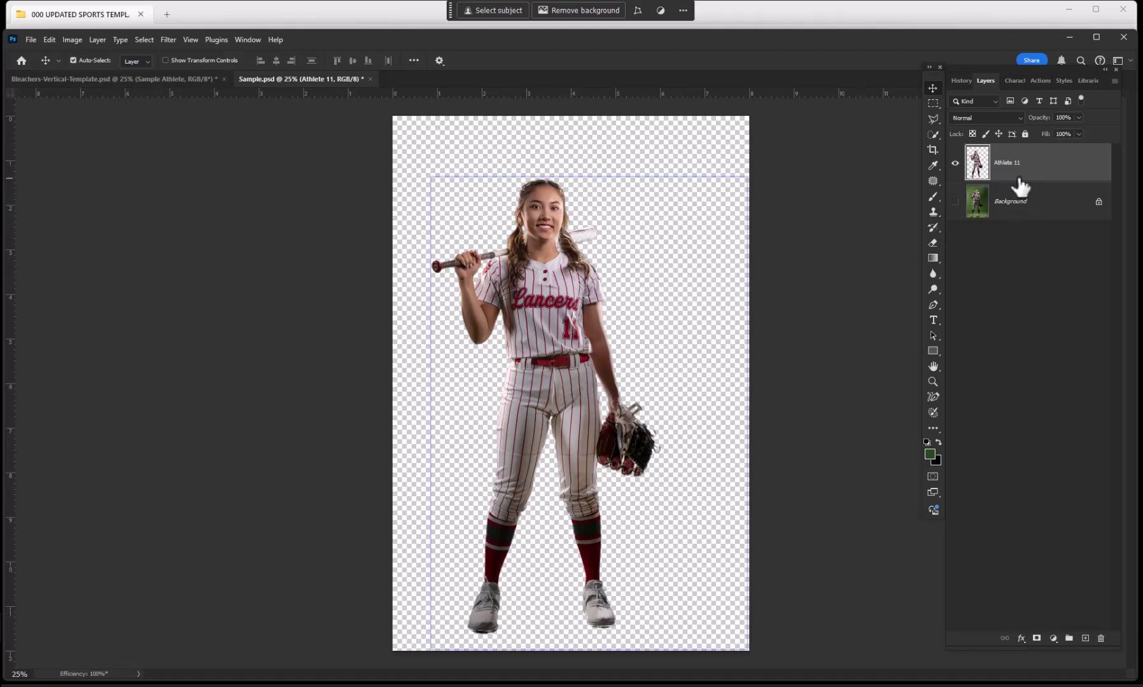
key("ctrl")
left_click(185, 78)
key("ctrl")
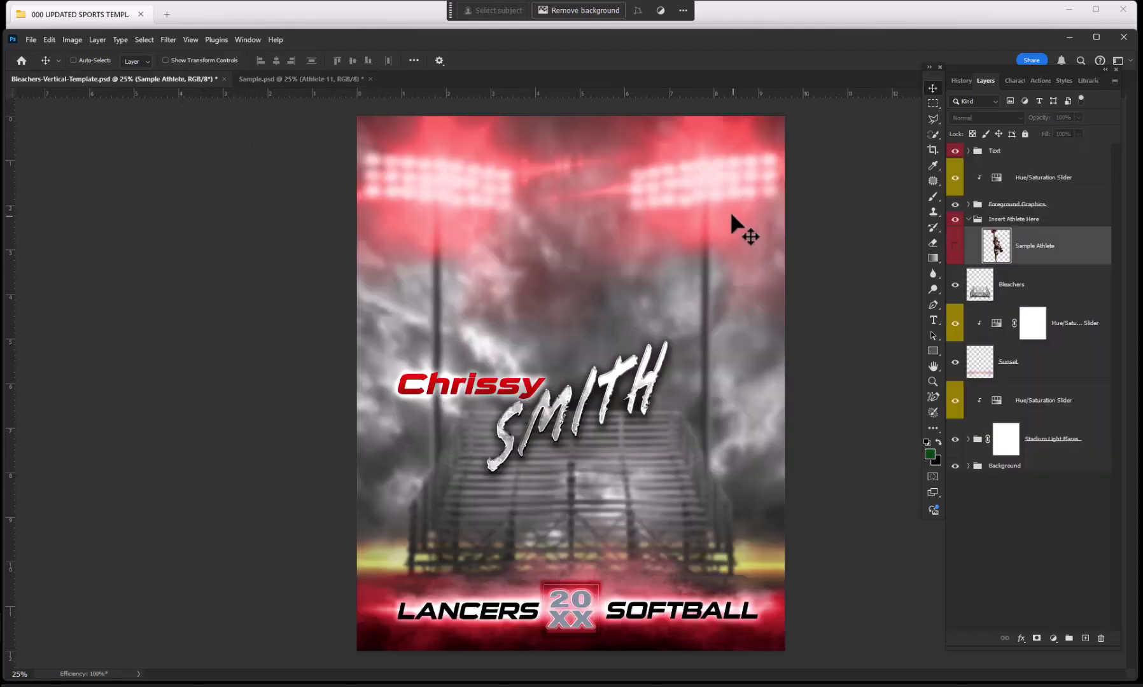
left_click_drag(723, 212, 722, 213)
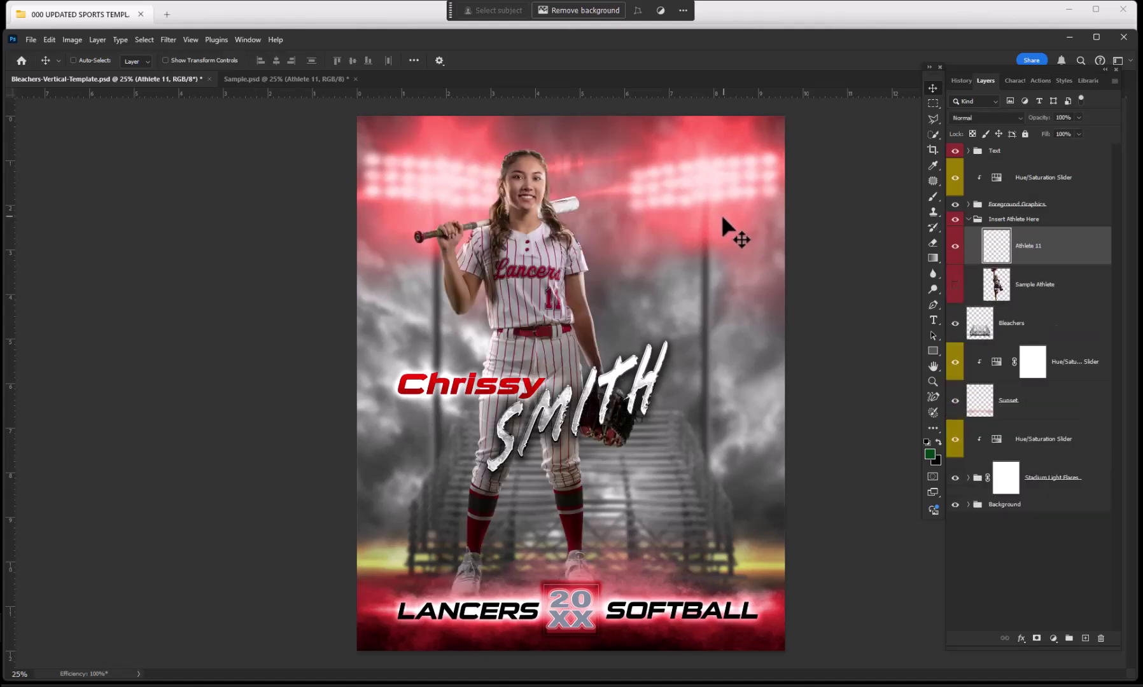
left_click_drag(519, 272, 579, 290)
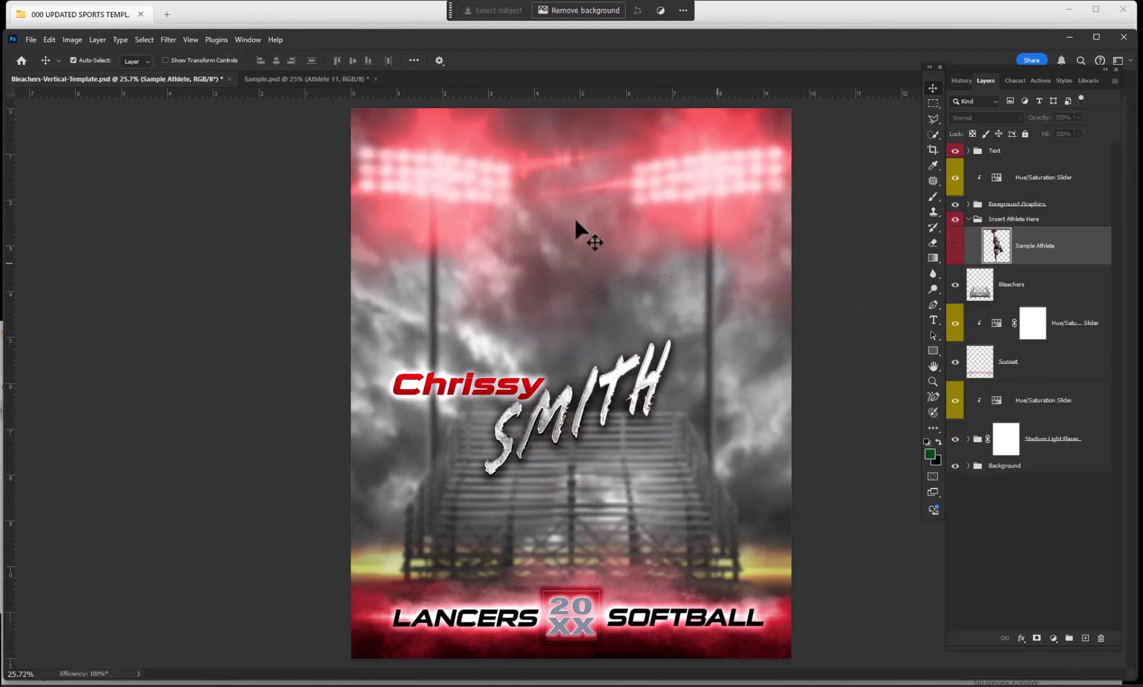
- Add an empty layer above the Athlete 11 layer in Sample.psd
left_click(314, 80)
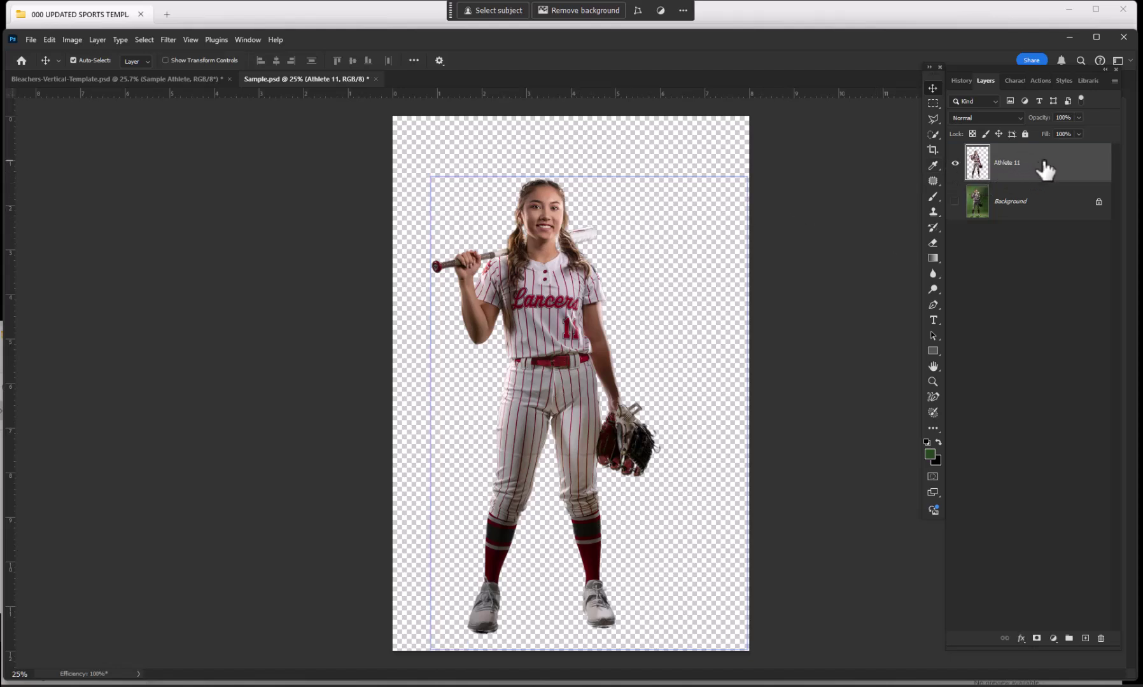
left_click(1085, 639)
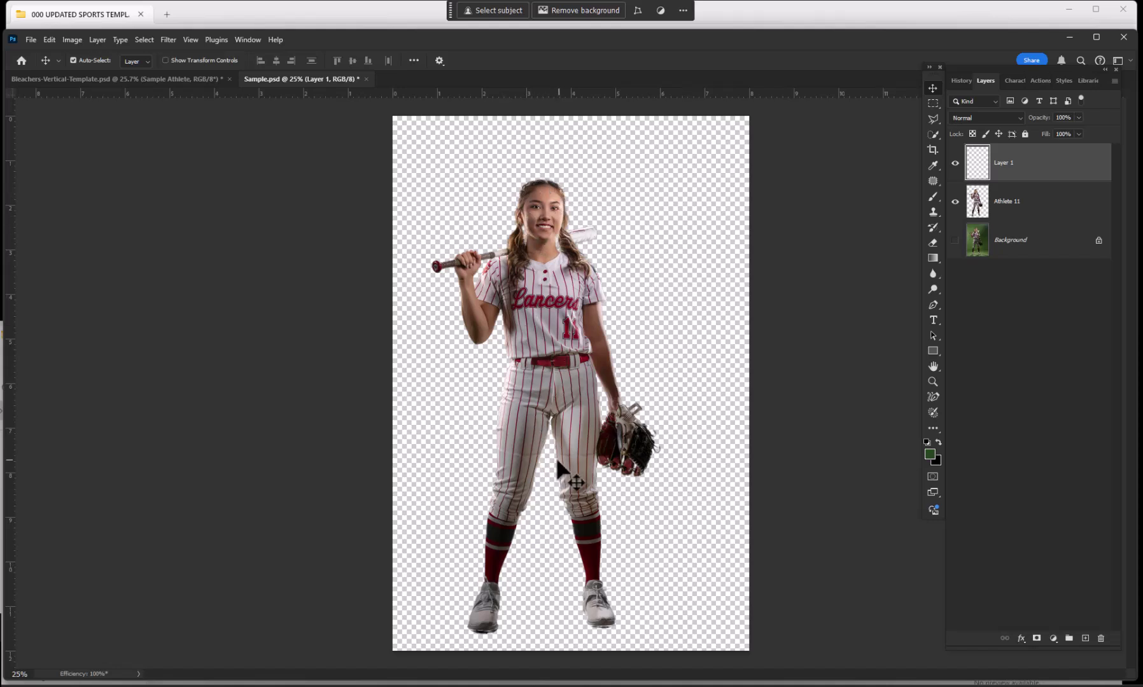
left_click(1007, 200)
left_click(1003, 179)
- Brush green over the jersey number on the new layer and set its blend mode to Color
key("b")
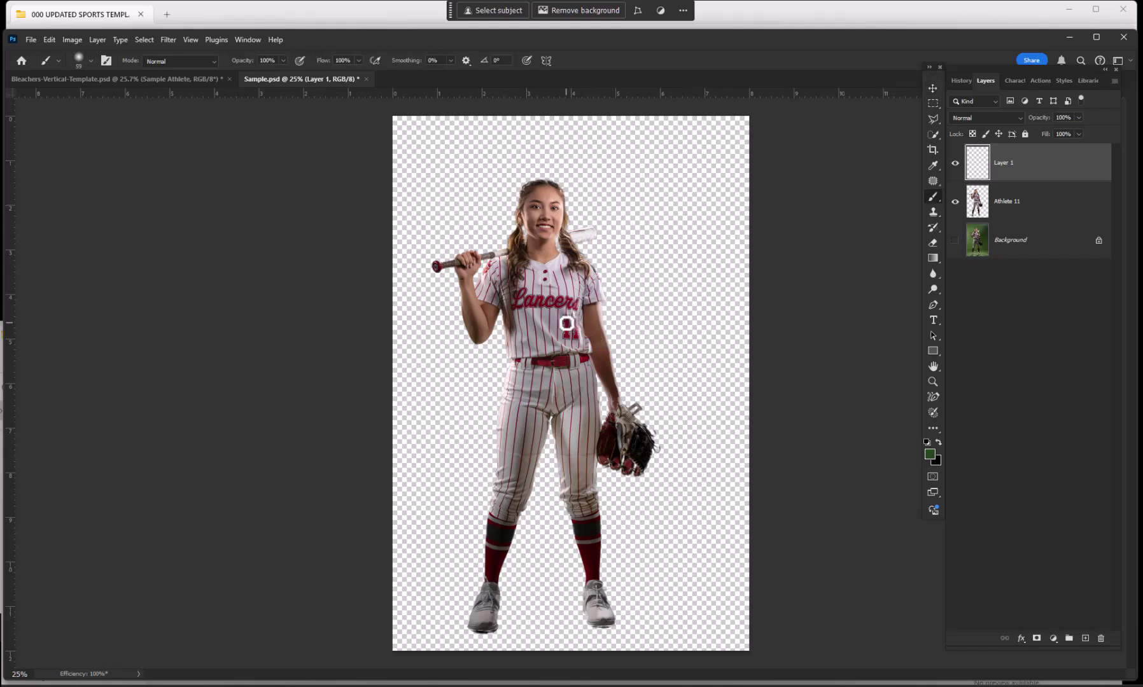
left_click_drag(568, 325, 574, 332)
left_click(990, 117)
left_click(979, 433)
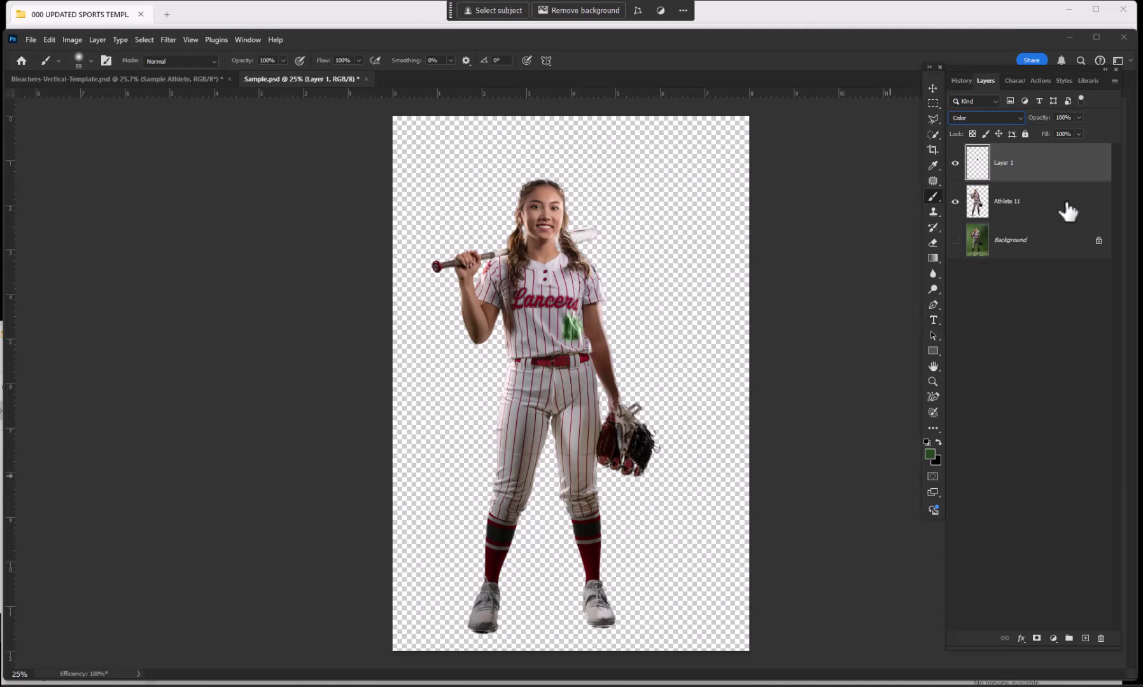
- Copy only the Athlete 11 layer from Sample.psd into Bleachers-Vertical-Template.psd
left_click(1057, 222)
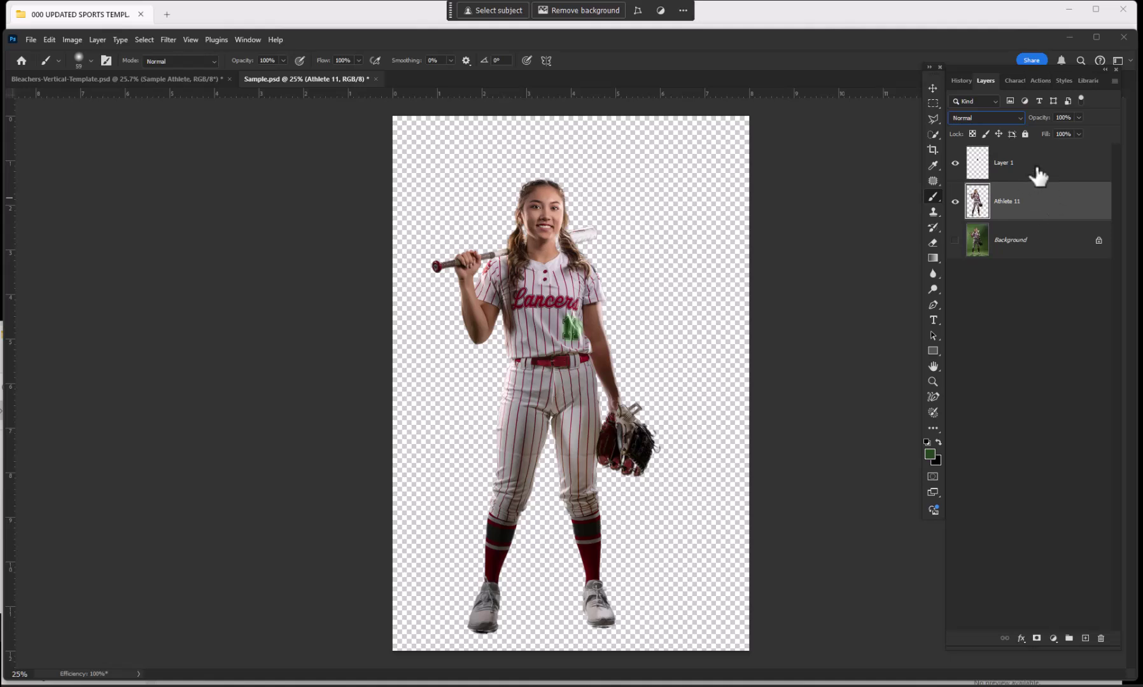
left_click(184, 81)
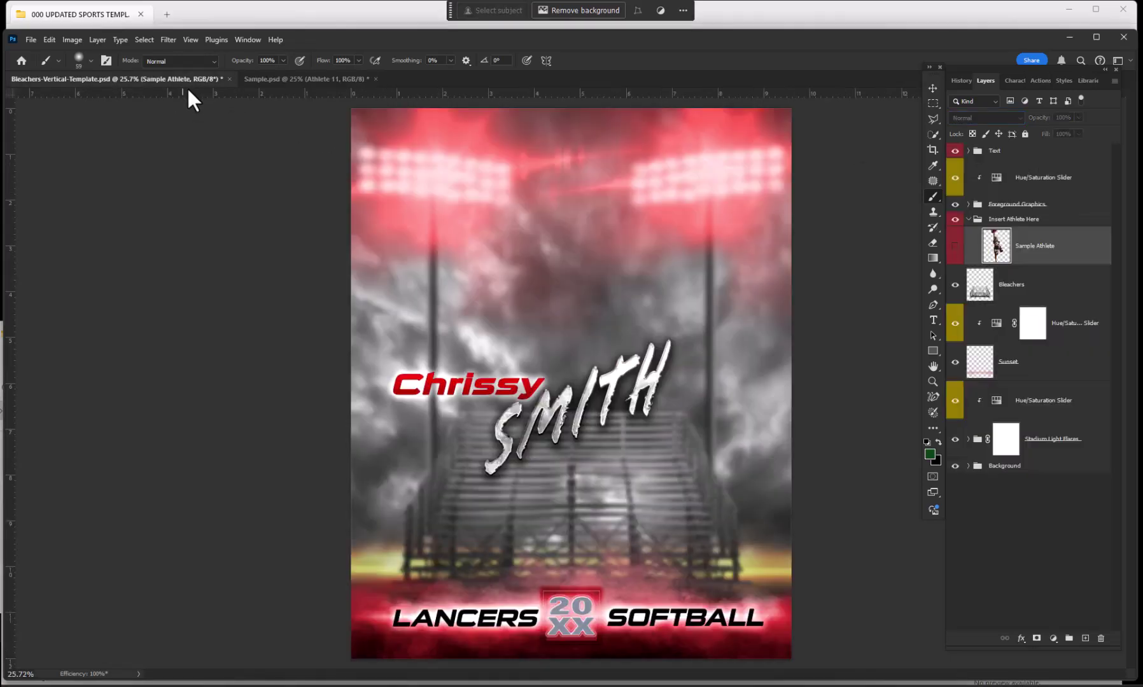
left_click_drag(239, 133, 574, 319)
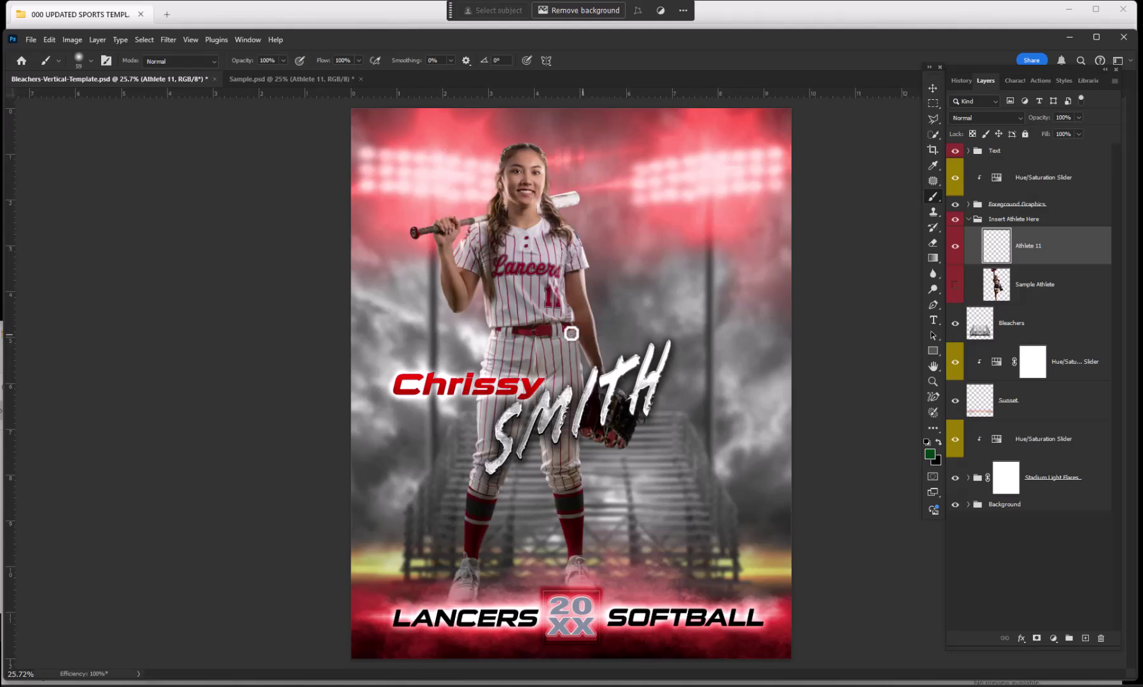
- Select Layer 1 and Athlete 11 together in Sample.psd and try to carry them over to the template
left_click(299, 79)
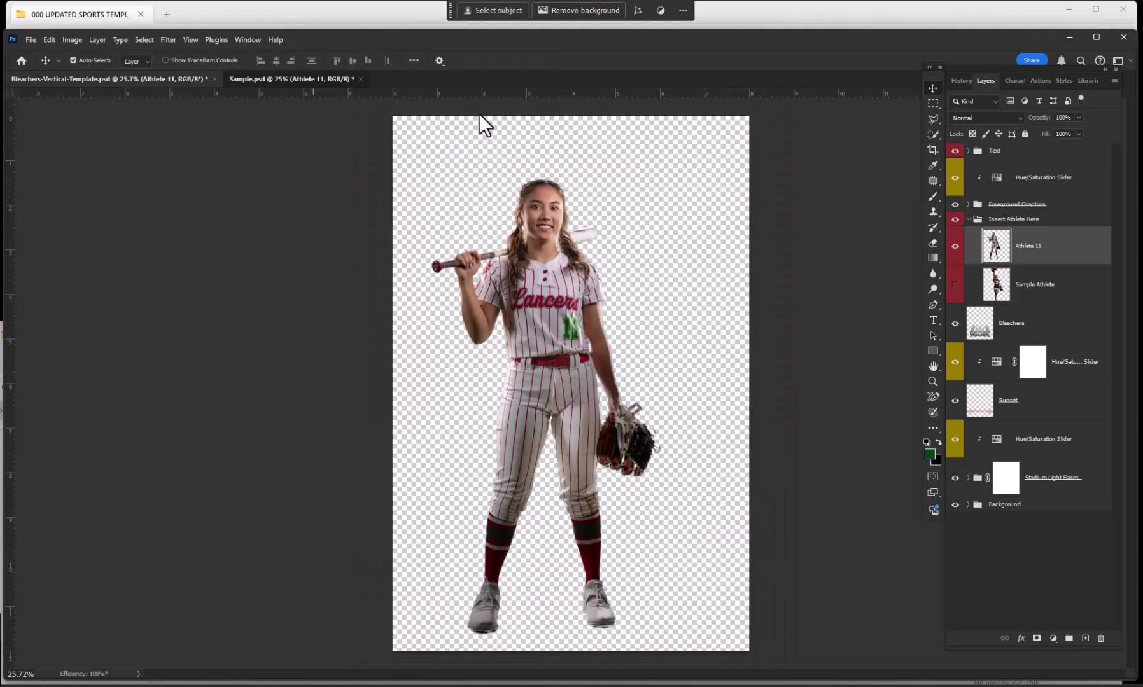
left_click(1011, 179)
left_click_drag(1011, 179, 164, 88)
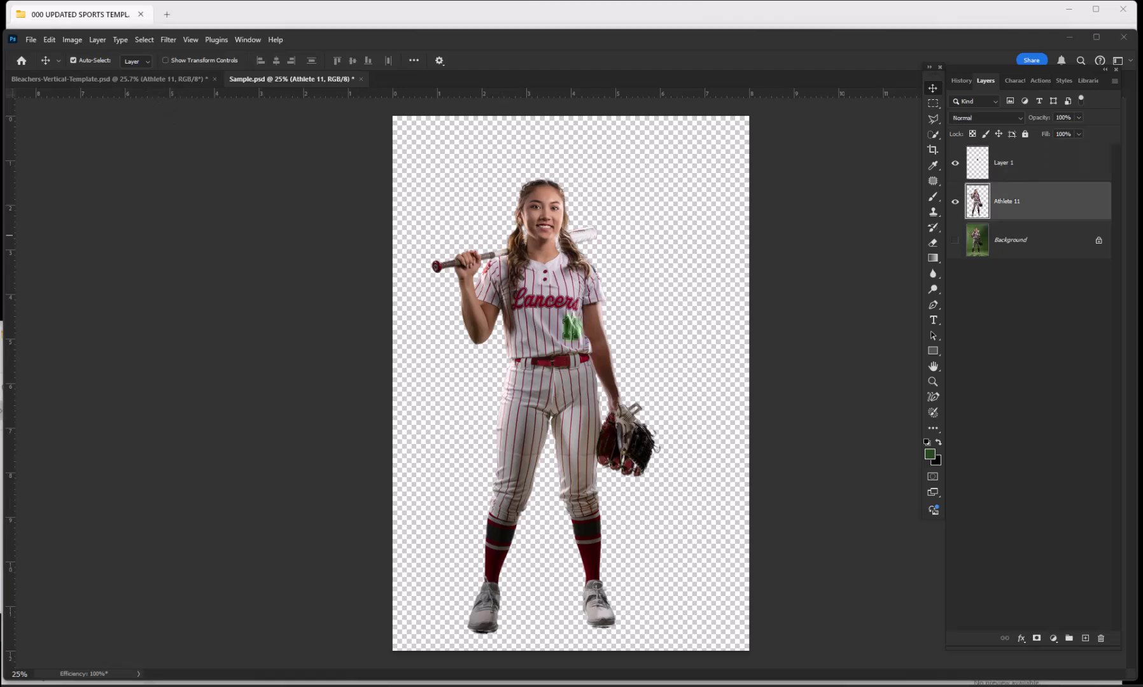
left_click(1051, 209)
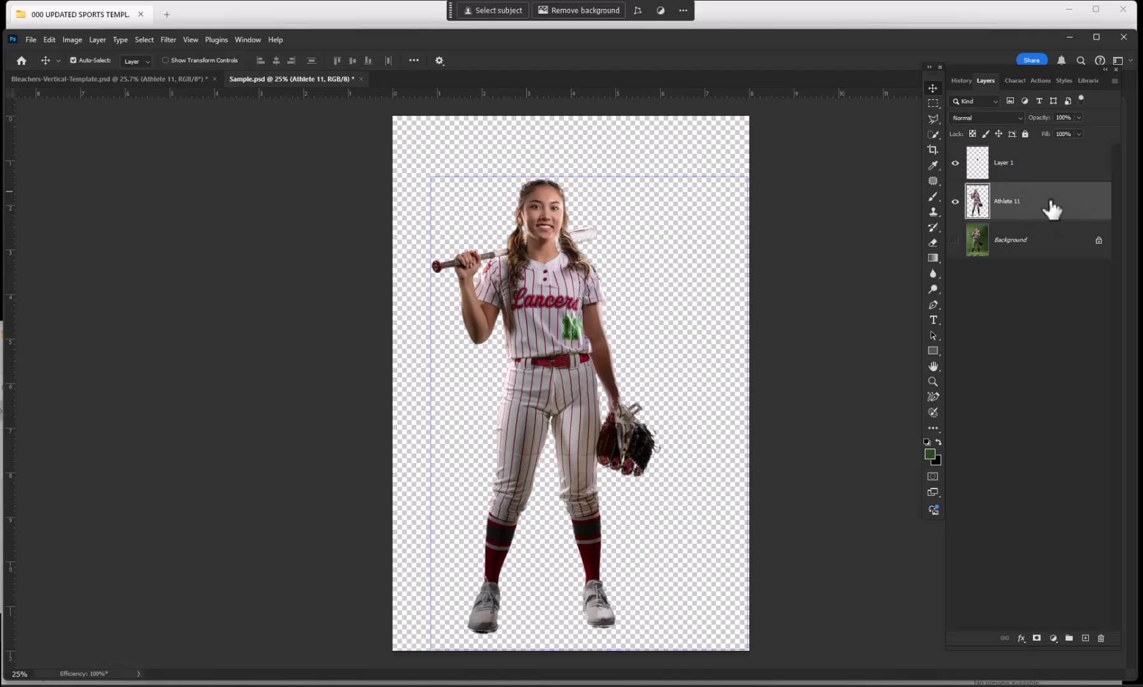
key("ctrl+alt+a")
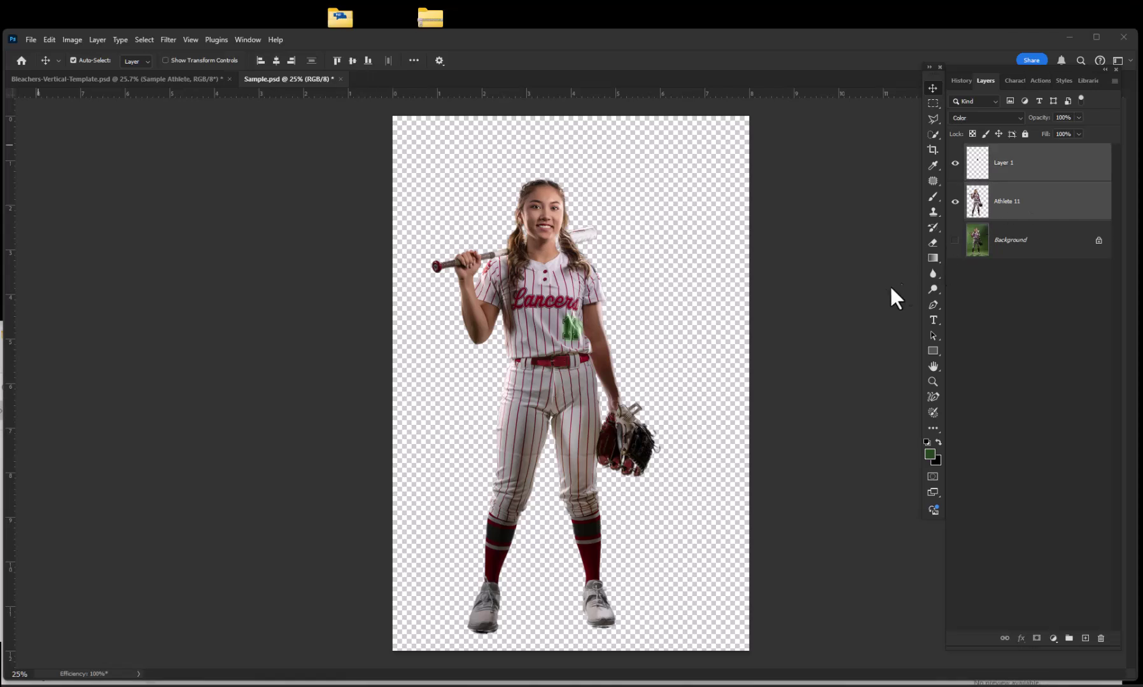
left_click(1005, 218)
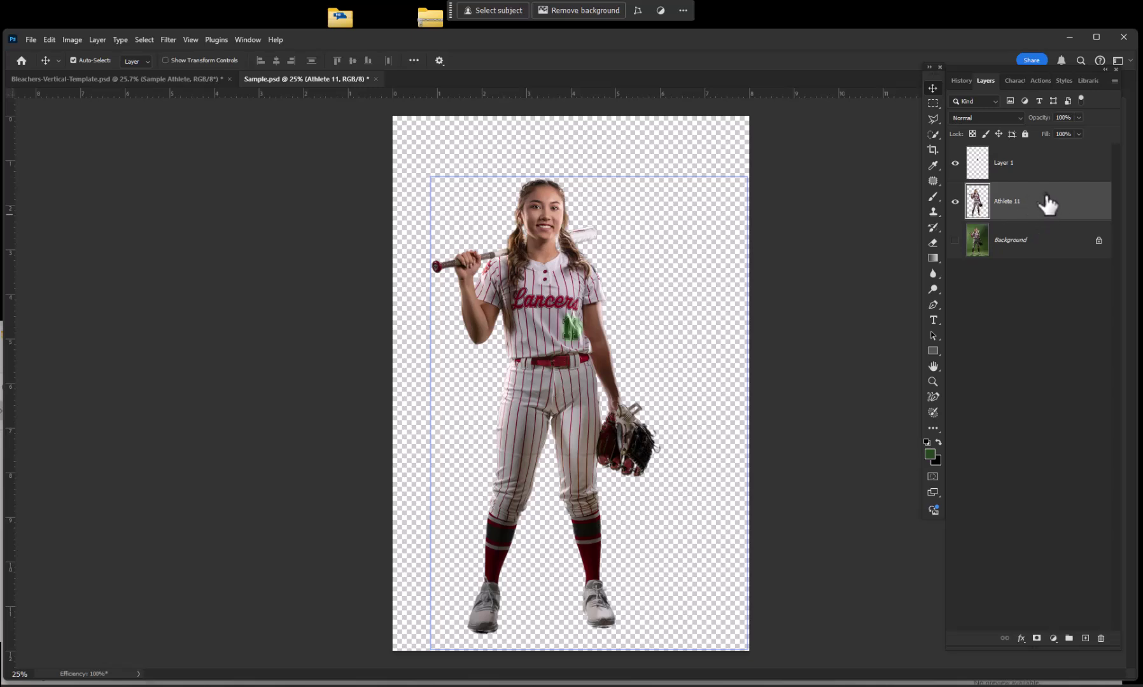
mouse_move(1041, 209)
left_mouse_down()
mouse_move(844, 199)
mouse_move(271, 230)
mouse_move(1041, 209)
left_mouse_up()
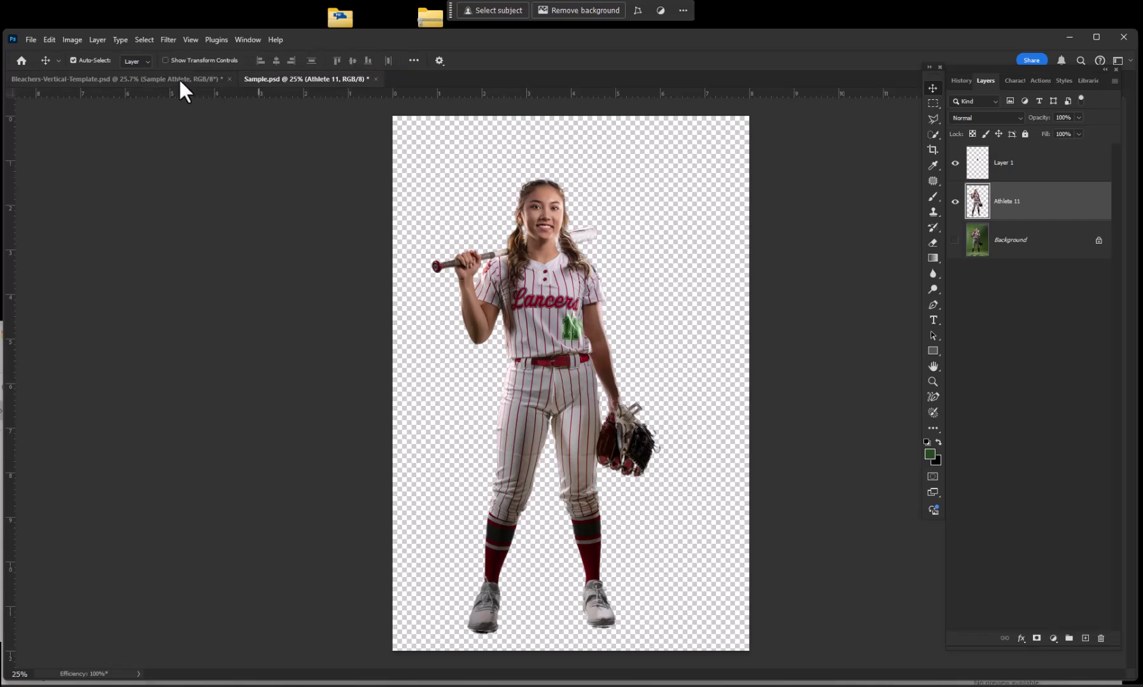
- Float Bleachers-Vertical-Template.psd and Sample.psd in separate windows and arrange them side by side
left_click_drag(177, 77, 204, 107)
left_click_drag(112, 78, 645, 131)
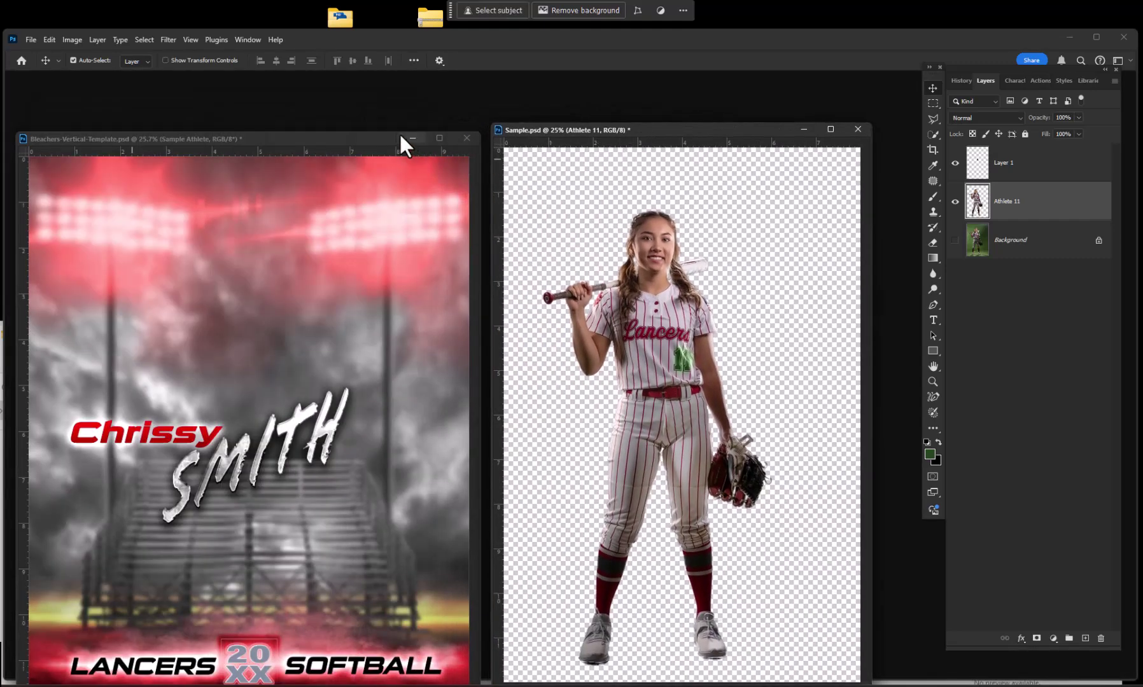
left_click_drag(361, 139, 368, 127)
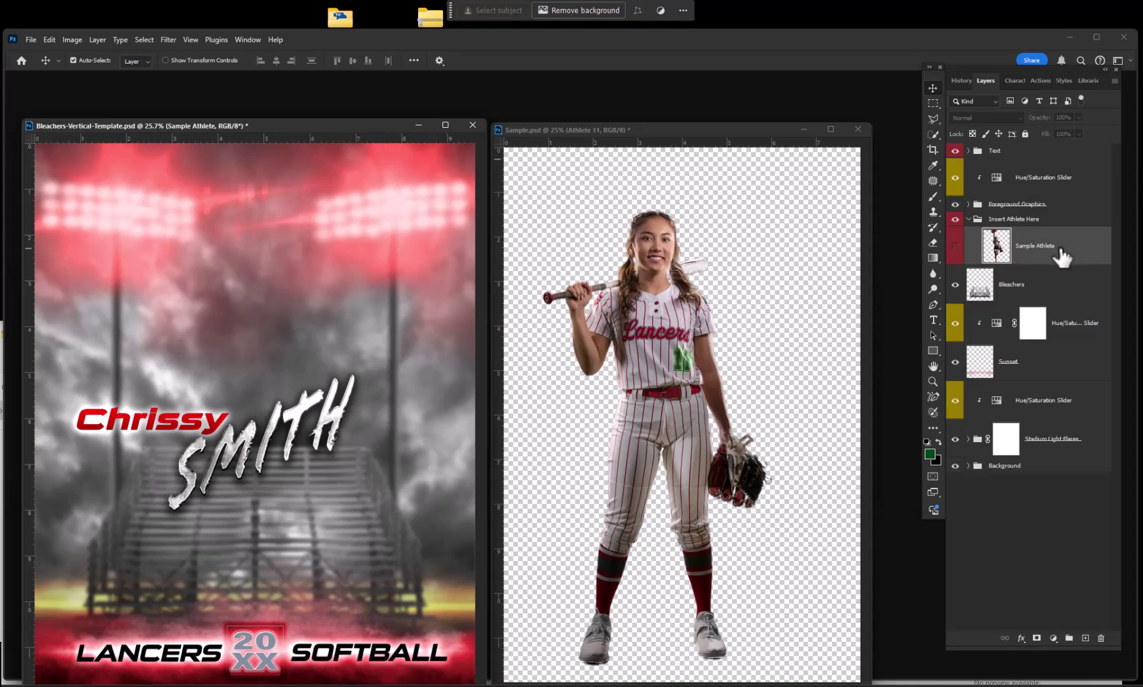
- Copy both Layer 1 and Athlete 11 from Sample.psd into the template's Insert Athlete Here group and position the athlete between the light poles
left_click(748, 128)
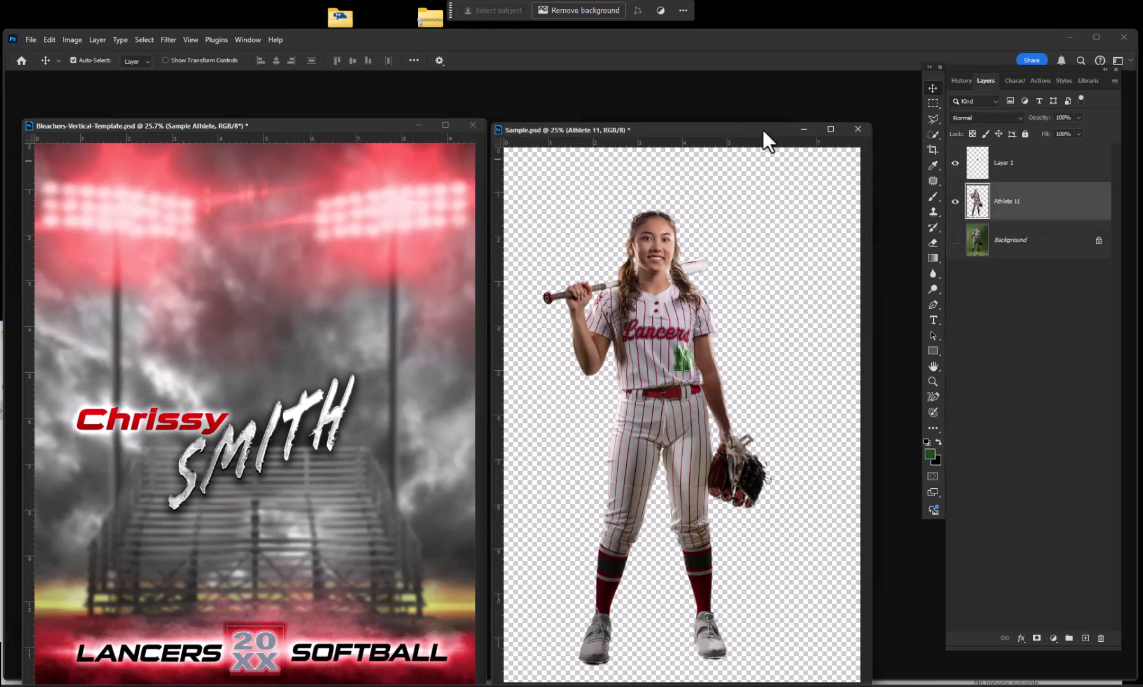
left_click(1027, 212)
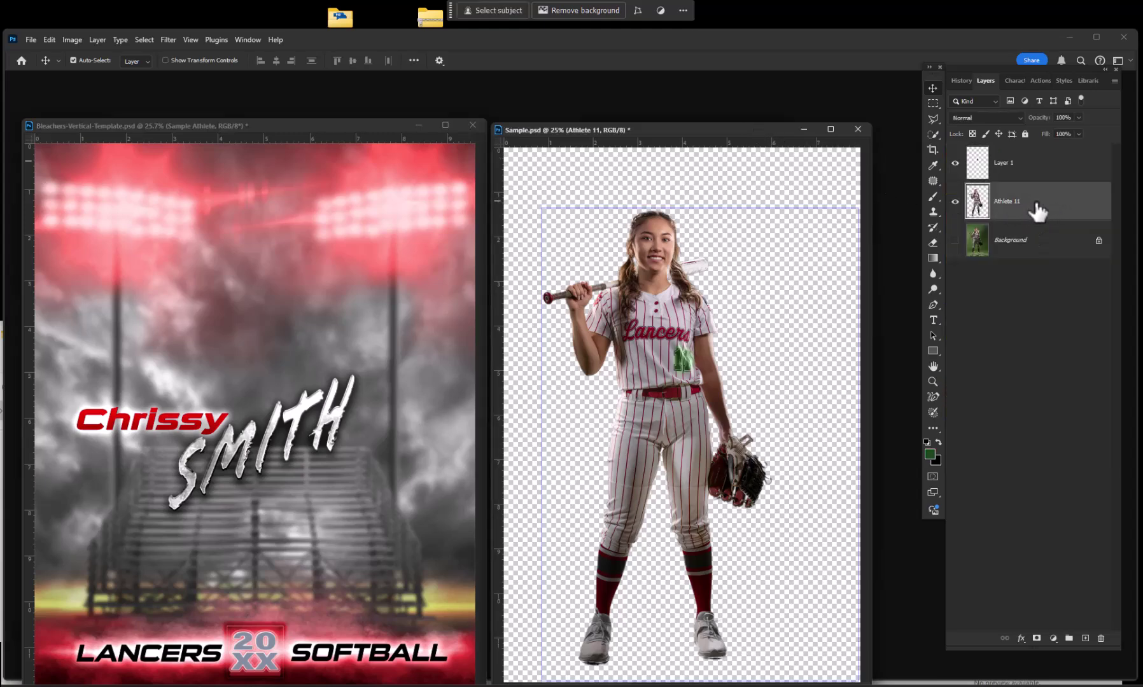
left_click(1050, 171)
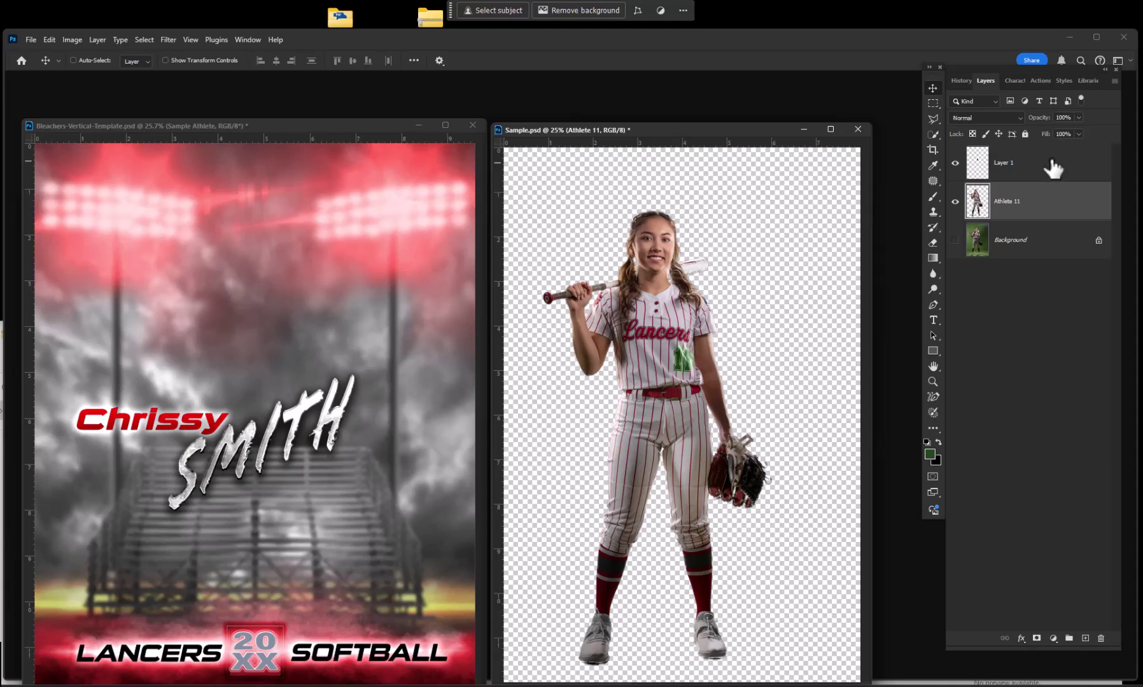
left_click(1047, 156, "ctrl")
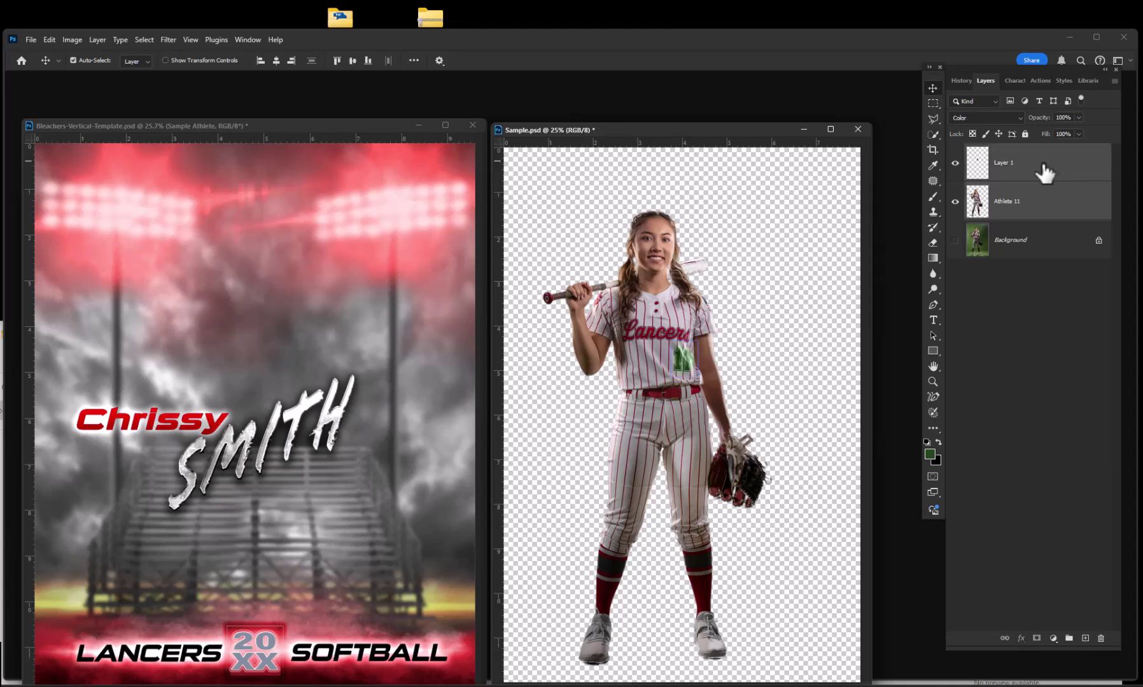
left_click_drag(1053, 174, 307, 431)
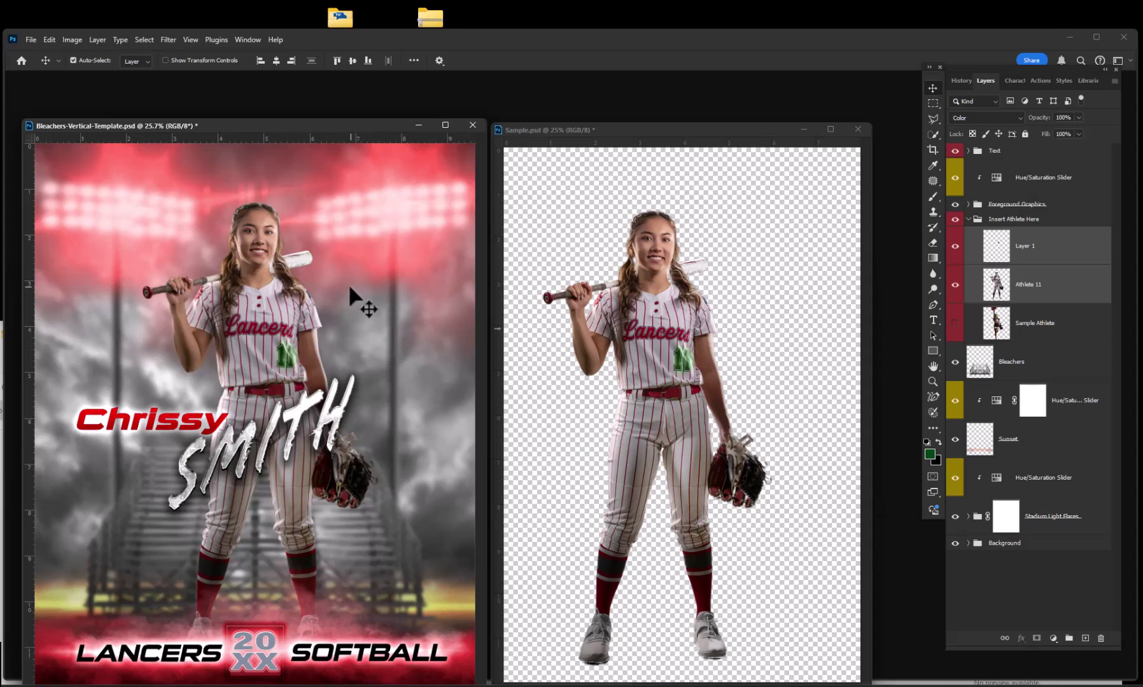
left_click_drag(268, 255, 265, 256)
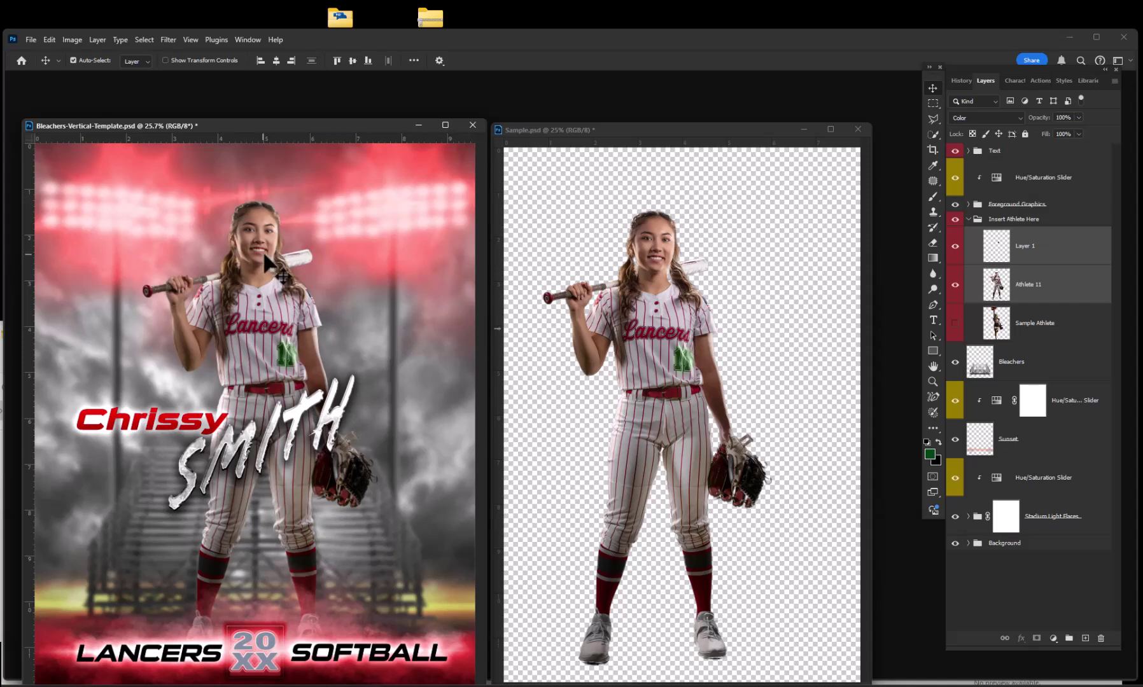
- Check the copied Athlete 11 and Layer 1 layers individually in the template, ending with Athlete 11 selected
left_click(1047, 284)
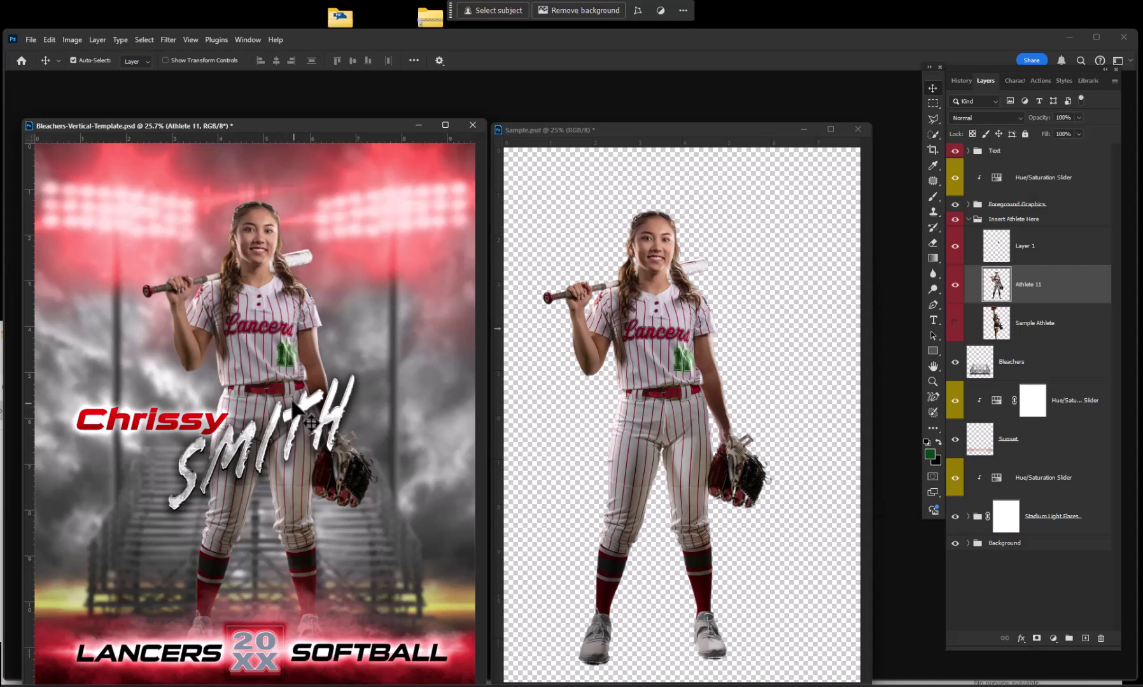
left_click(1032, 254)
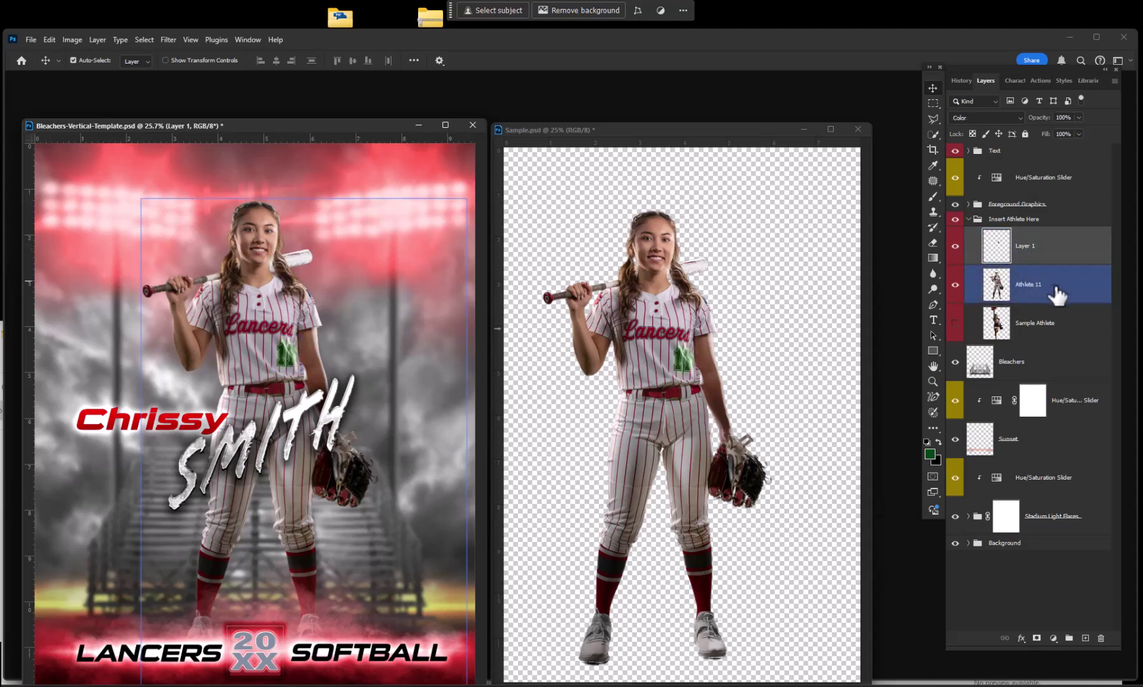
left_click(1063, 280)
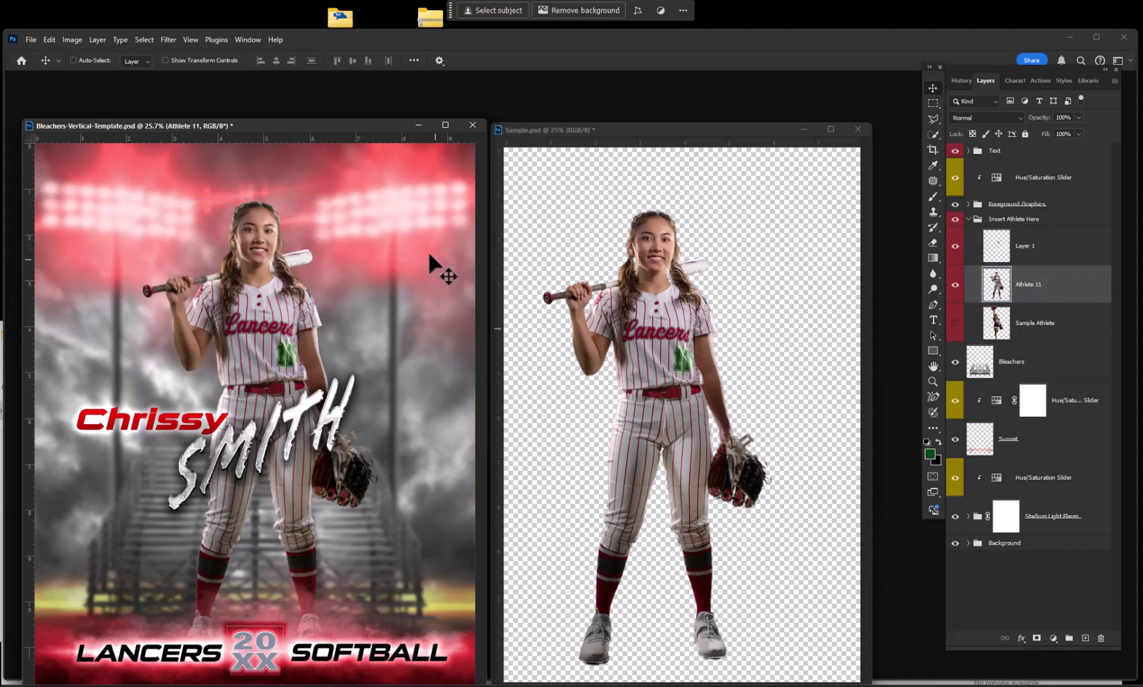
- Undo the trial move of Athlete 11 alone and shift Layer 1 and Athlete 11 together slightly down and left in the bleachers template
left_click_drag(268, 264, 248, 296)
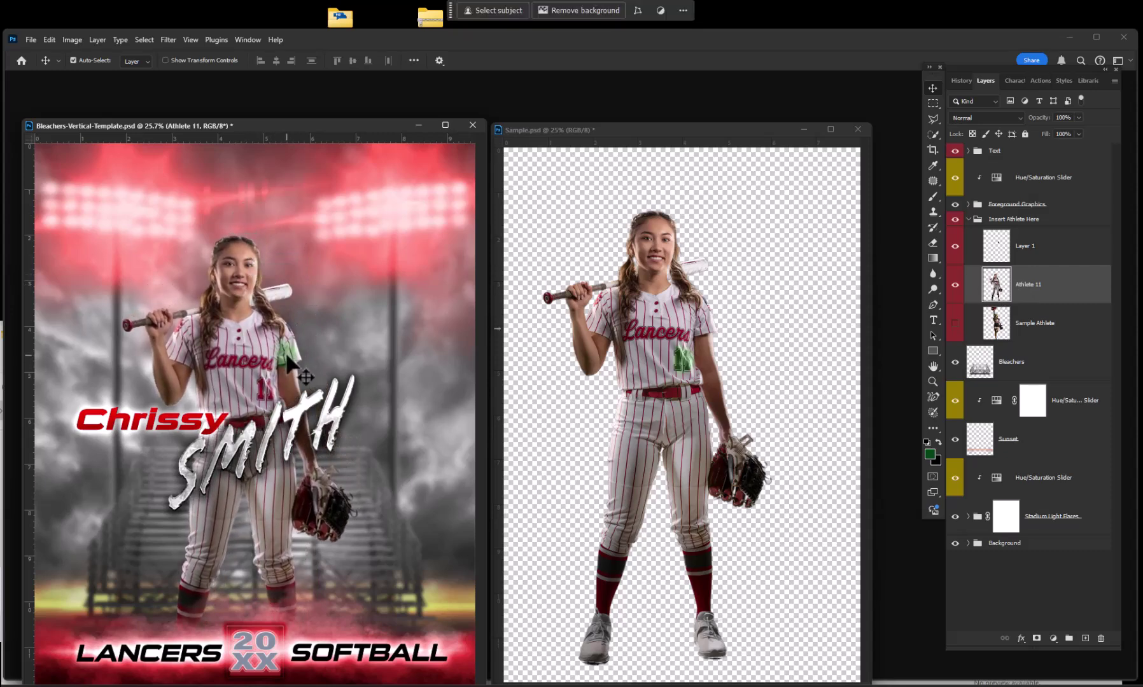
key("ctrl+z")
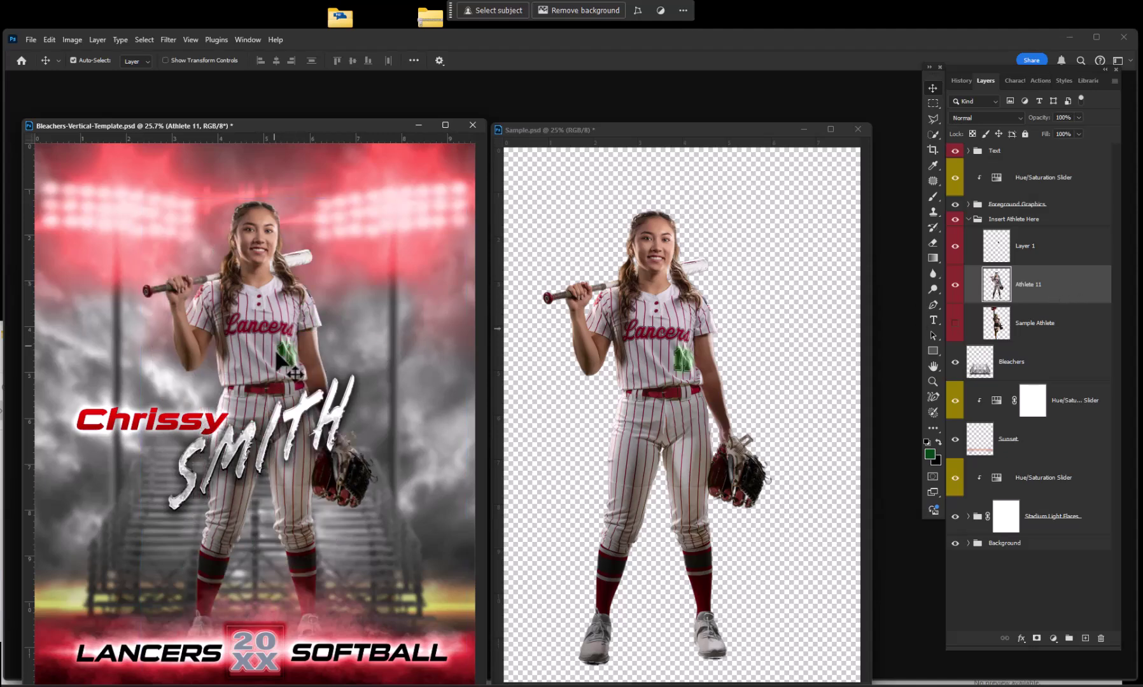
key("ctrl")
left_click(1063, 241, "ctrl")
left_click_drag(276, 307, 255, 341)
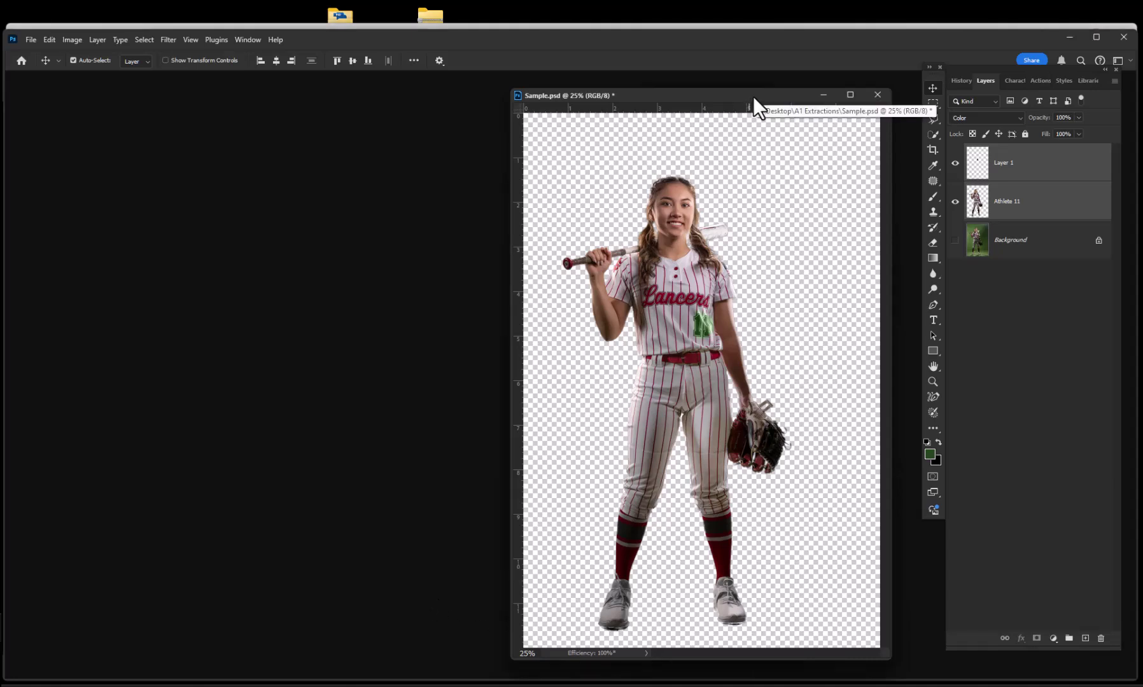
- Check the Athlete 11 and Layer 1 layers individually in Sample.psd, ending with only Layer 1 selected
left_click_drag(747, 97, 713, 92)
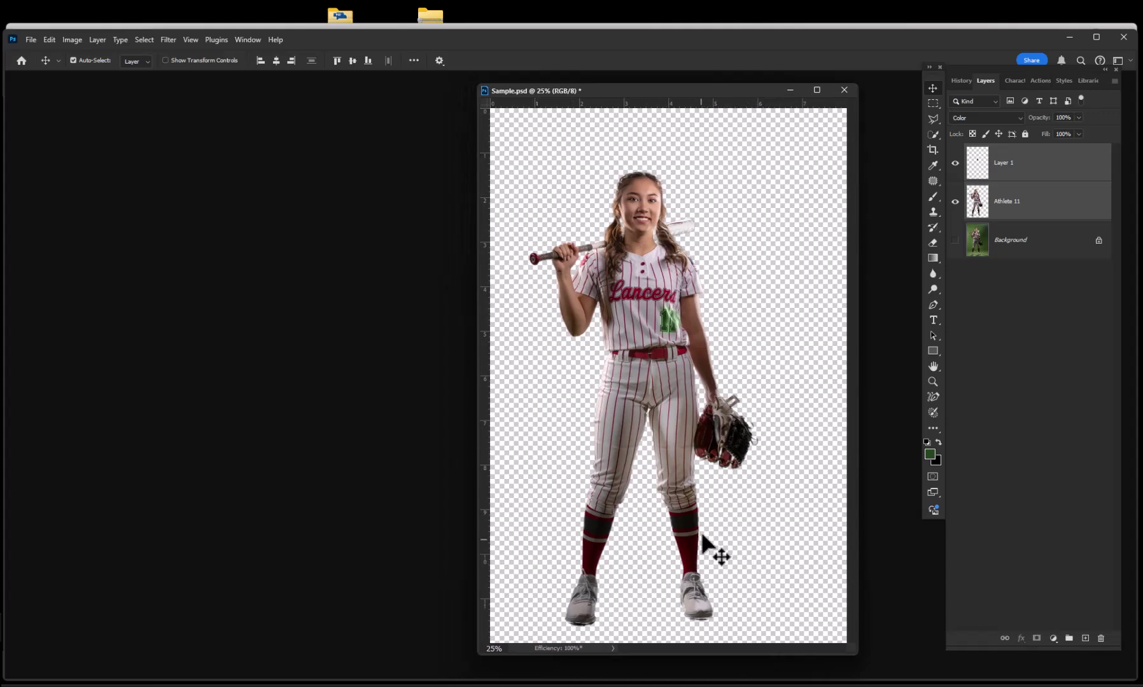
left_click(442, 411)
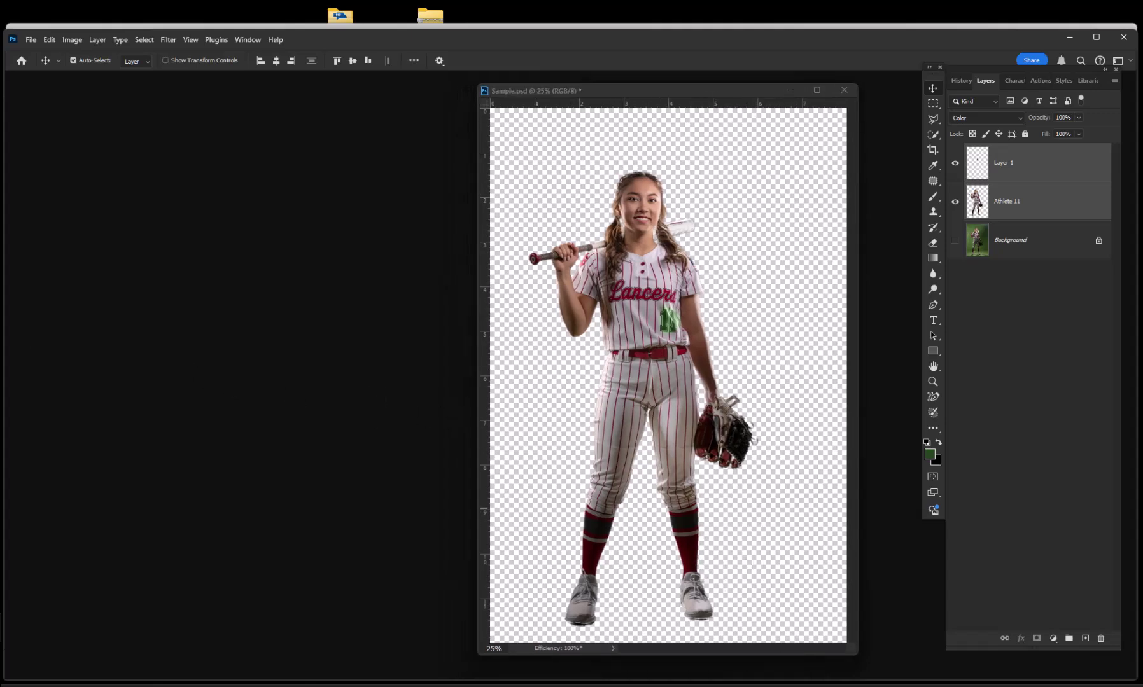
left_click(674, 91)
left_click(1026, 201)
left_click(1062, 170)
left_click(1046, 210)
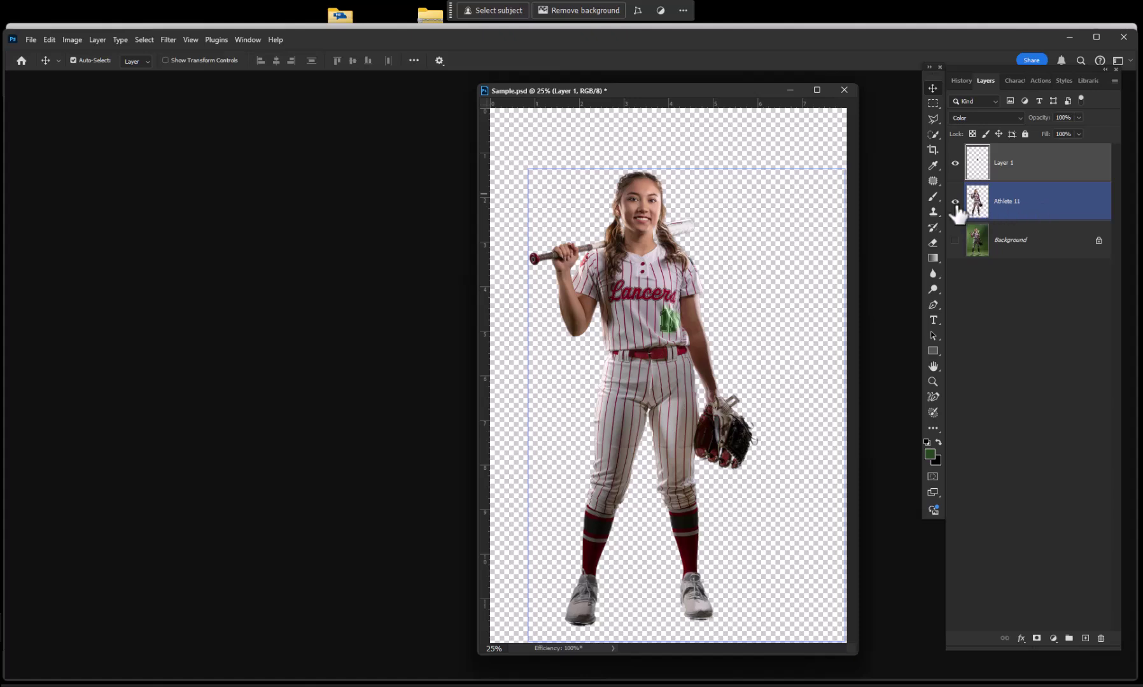
left_click(775, 161)
left_click(1022, 203)
left_click(713, 402)
left_click(1034, 208)
left_click(1010, 174)
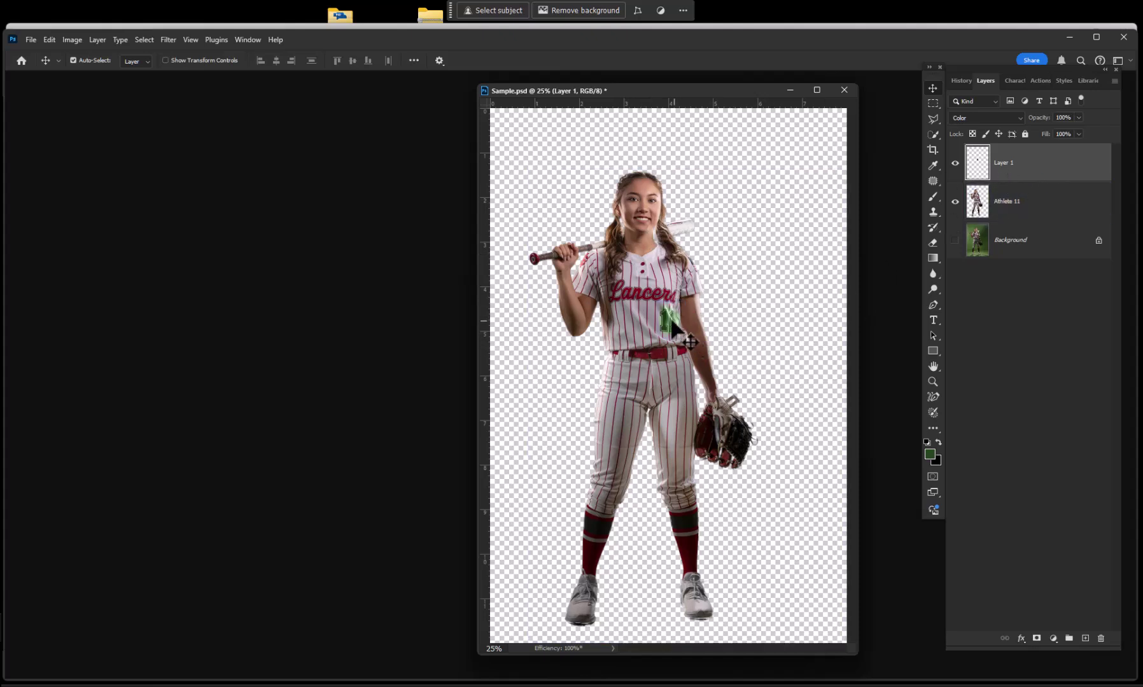
left_click_drag(671, 326, 675, 325)
- Save the layered file as Sample.psd in the A1 Extractions folder in Photoshop format and close it
left_click(29, 39)
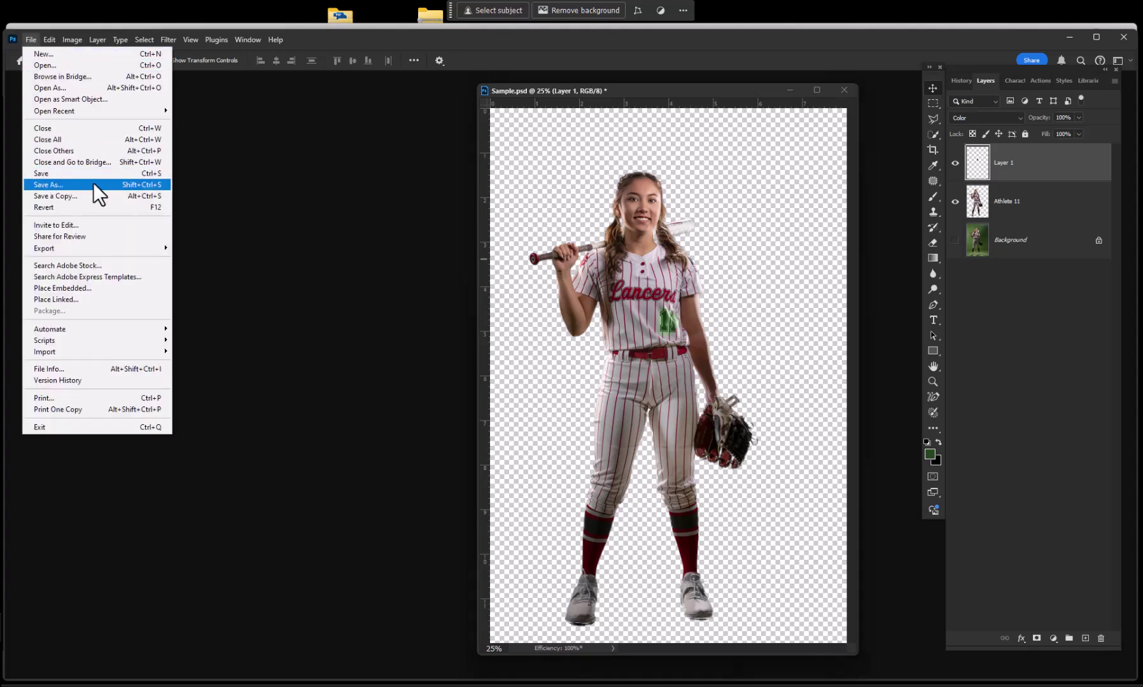
left_click(158, 185)
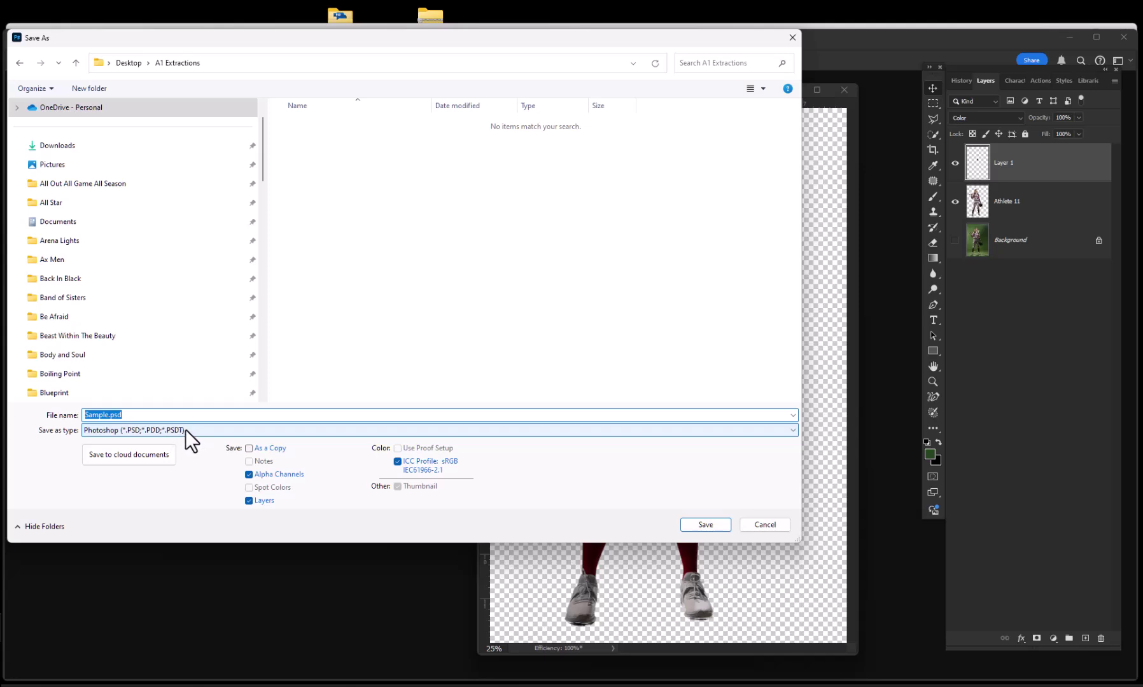
left_click(707, 525)
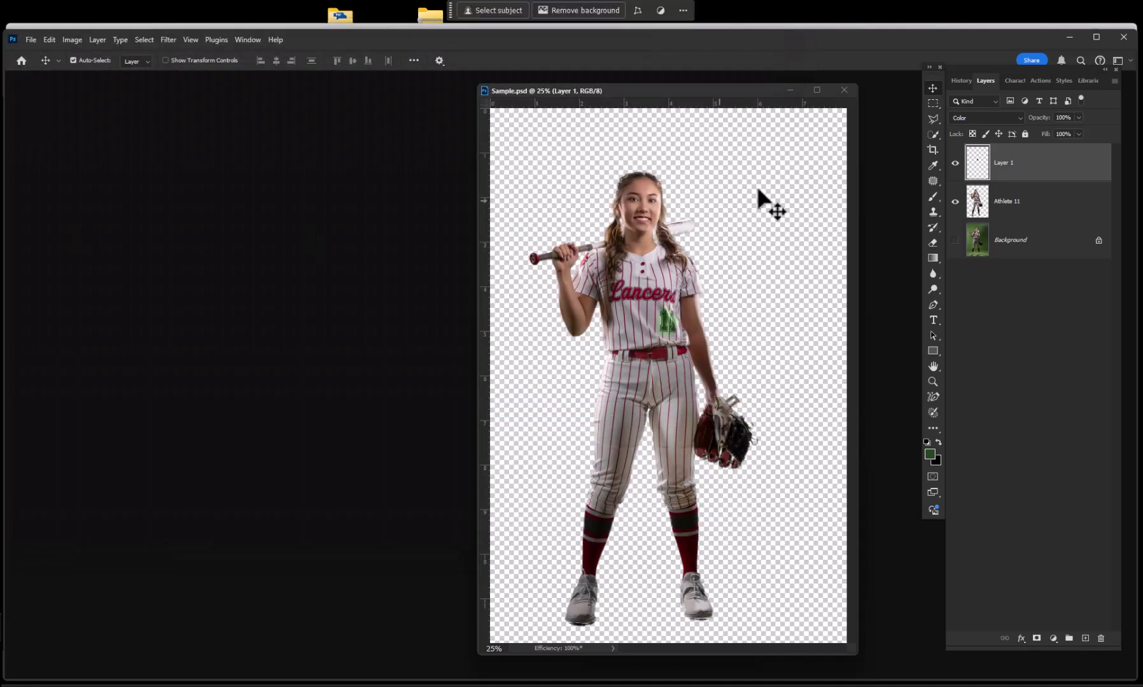
left_click(844, 90)
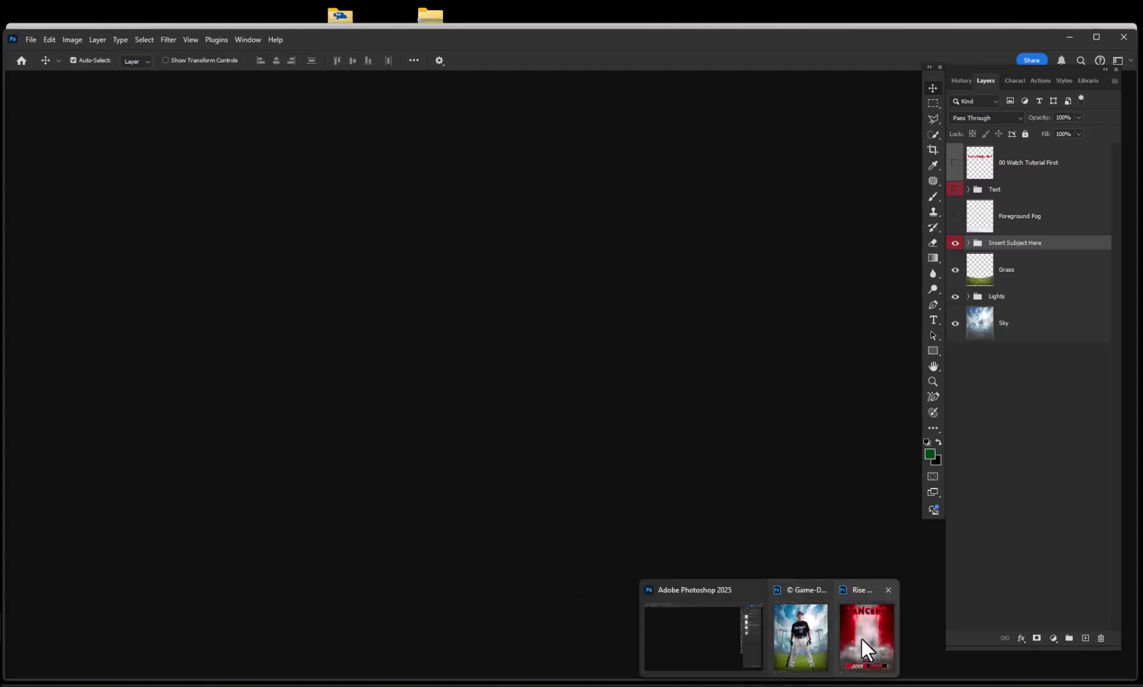
- Bring up the Rise To The Challenge Baseball-Softball Vertical Template and hide the Sample Subjects group inside Insert Subject Here
left_click(860, 639)
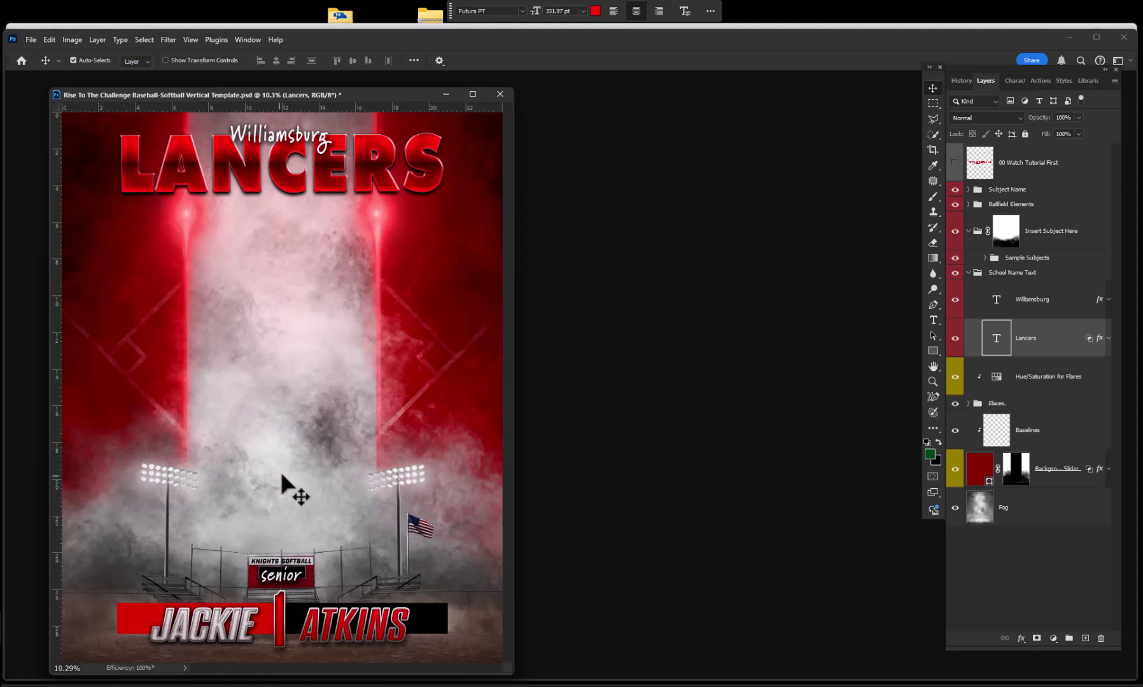
left_click(1087, 233)
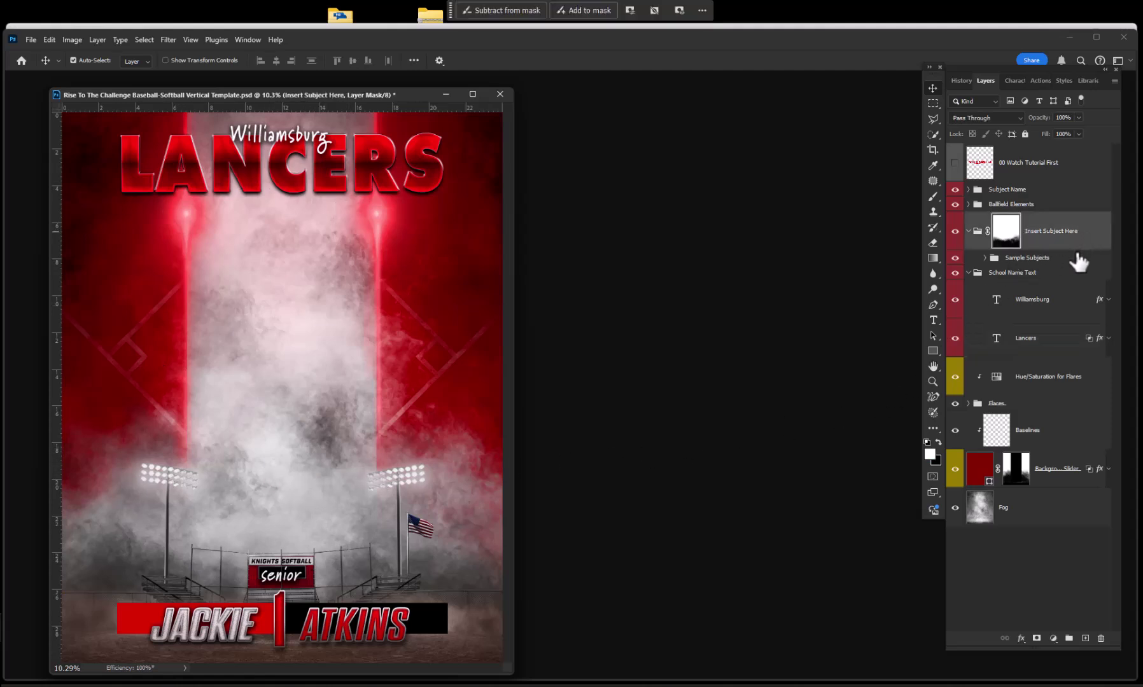
left_click(1075, 253)
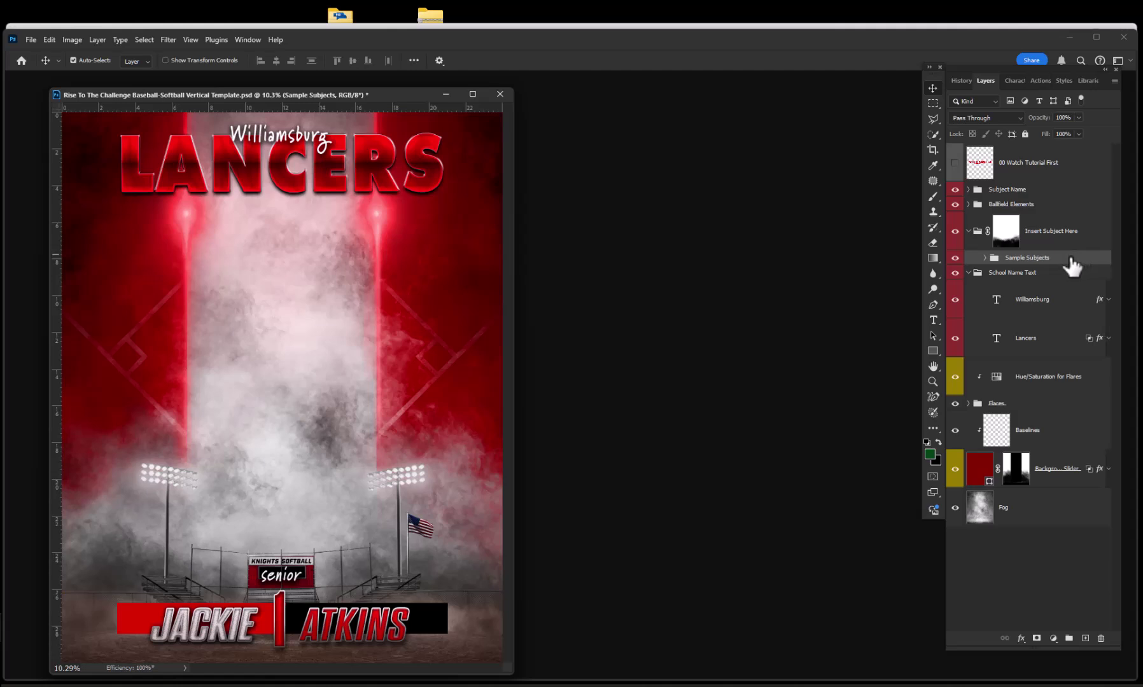
left_click(955, 258)
- Place Sample.psd from the A1 Extractions folder into the template's Insert Subject Here group, scaled to about 116% and positioned between the light poles
key("alt+Tab")
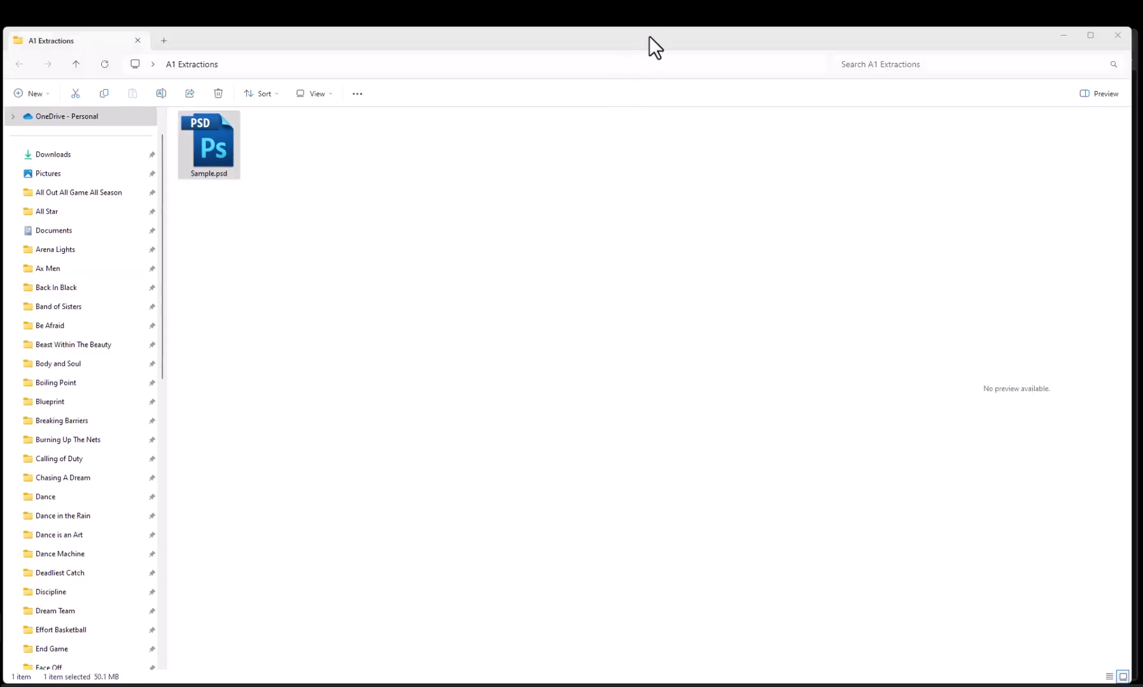
left_click_drag(637, 33, 623, 385)
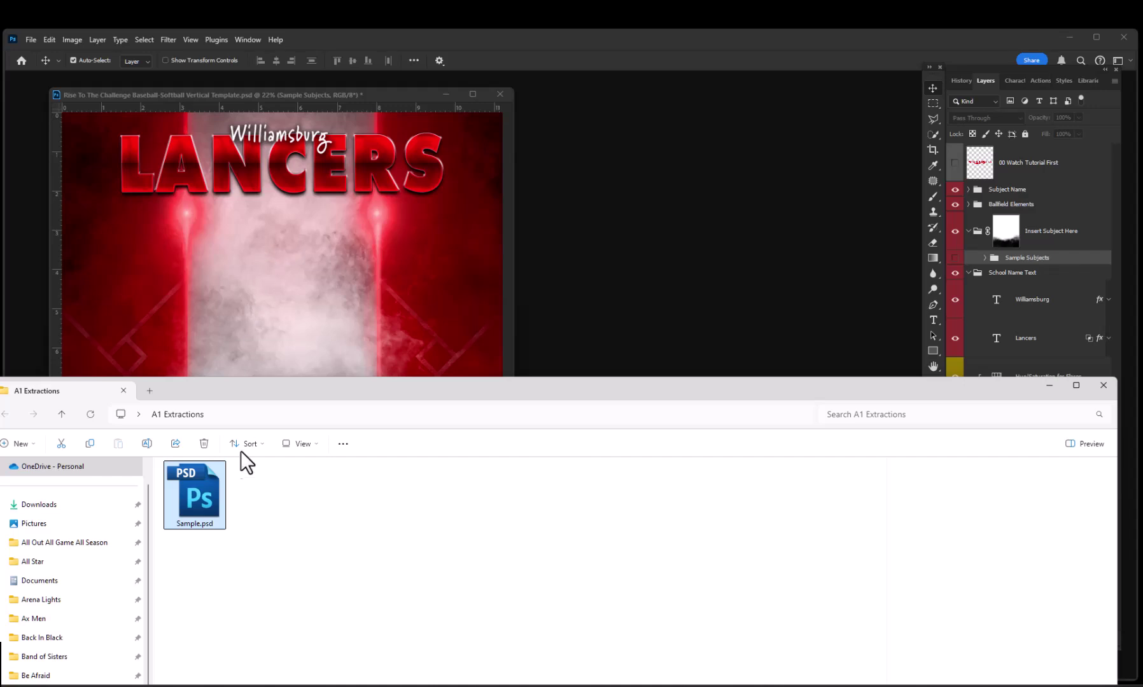
left_click_drag(201, 502, 272, 261)
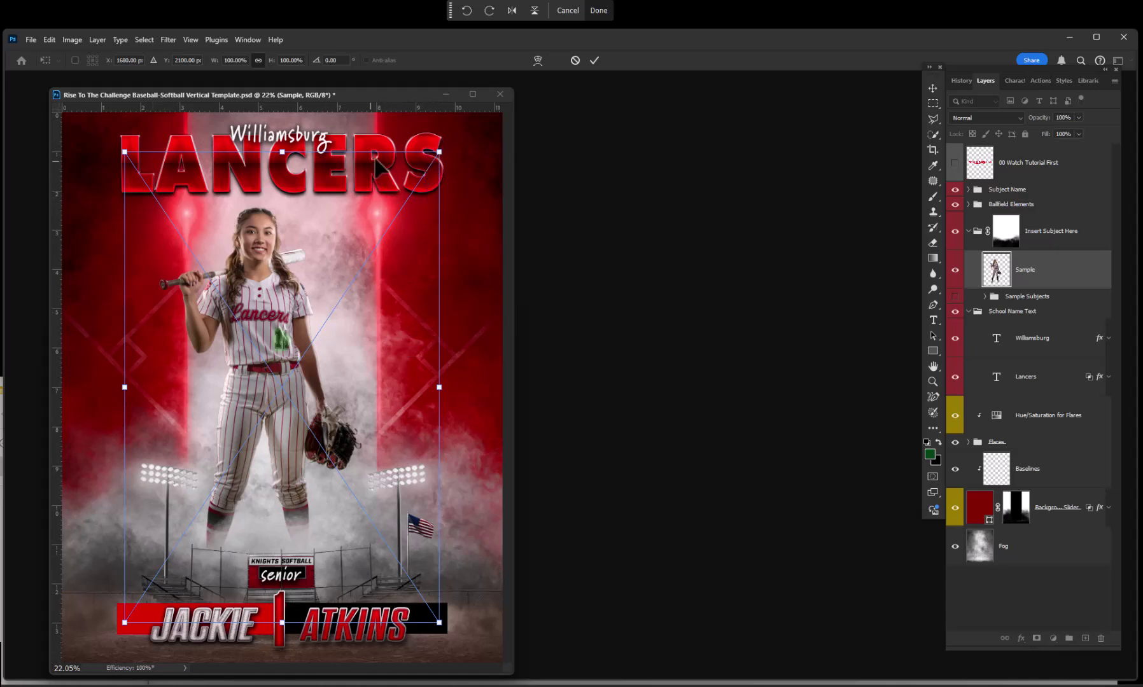
left_click_drag(439, 152, 492, 77)
left_click_drag(376, 260, 372, 359)
key("Return")
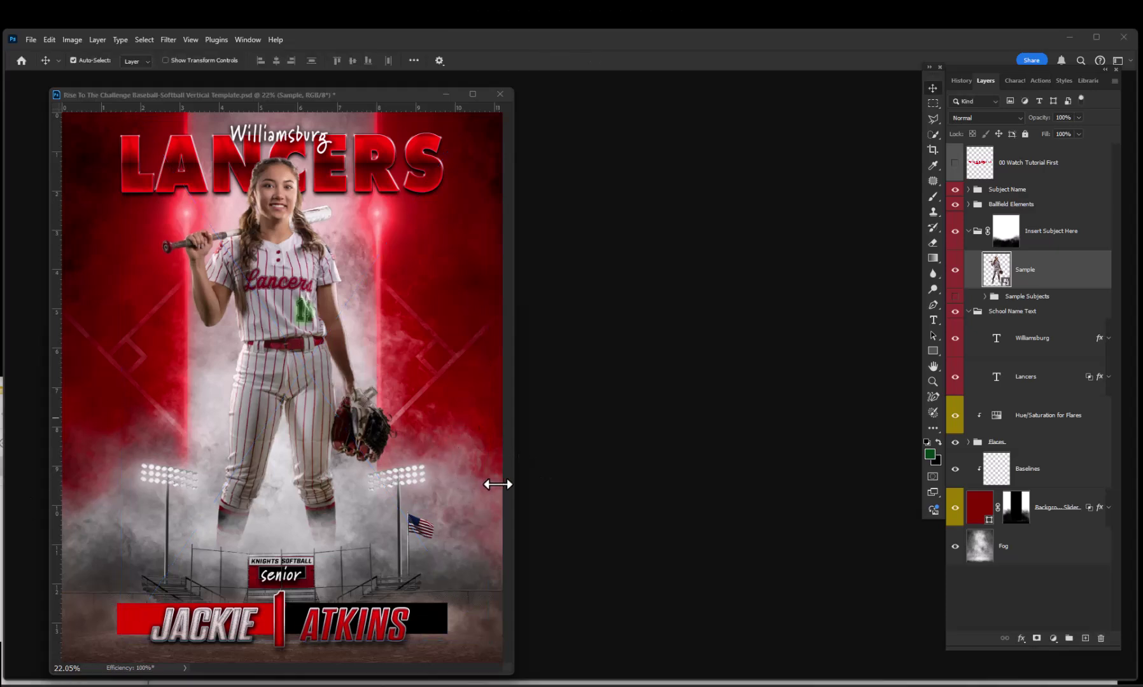
- Scale the placed Sample smart object down to 67% and move the athlete down to just above the bleachers
left_click(1067, 283)
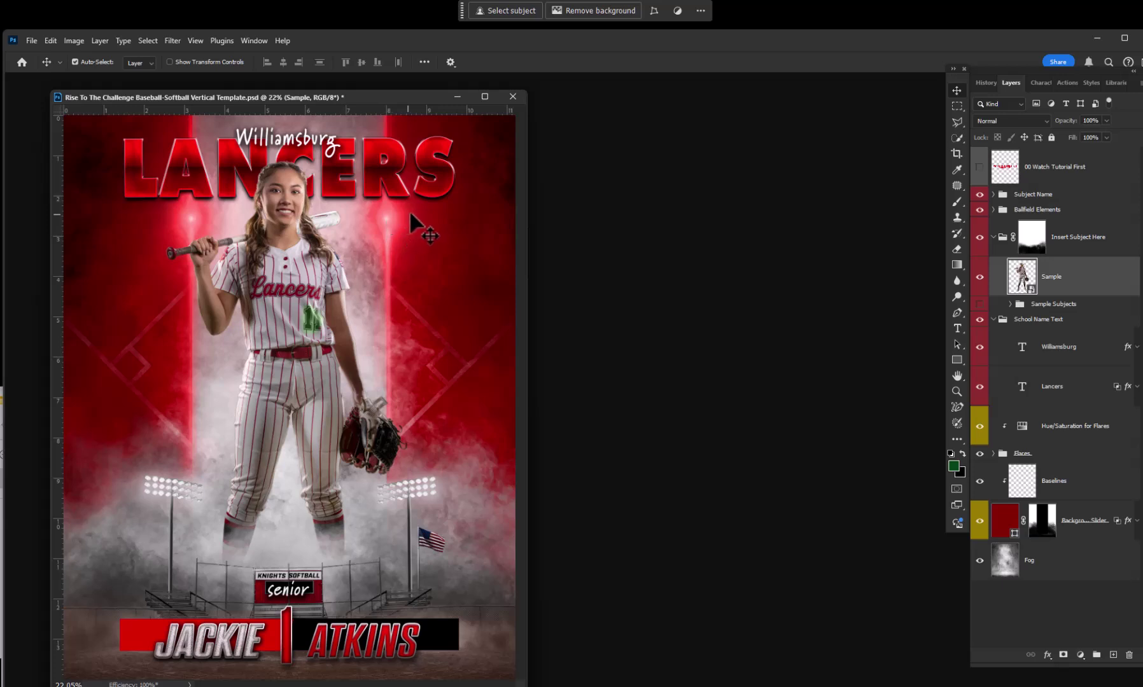
key("ctrl+t")
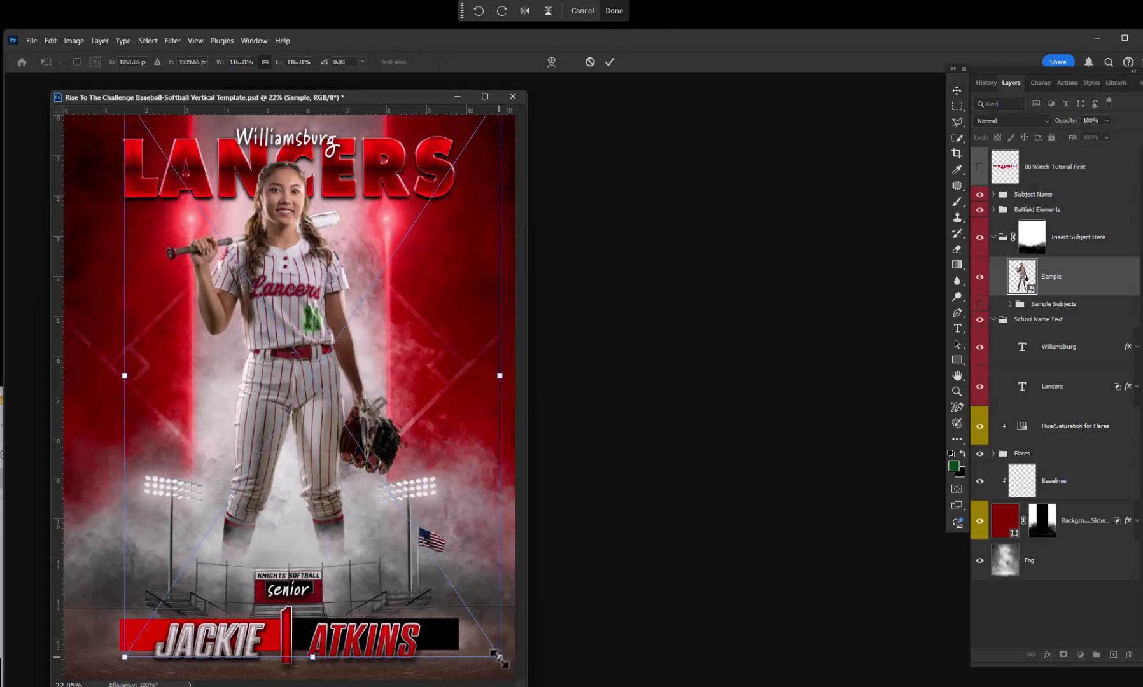
left_click_drag(499, 657, 341, 418)
left_click_drag(272, 348, 350, 583)
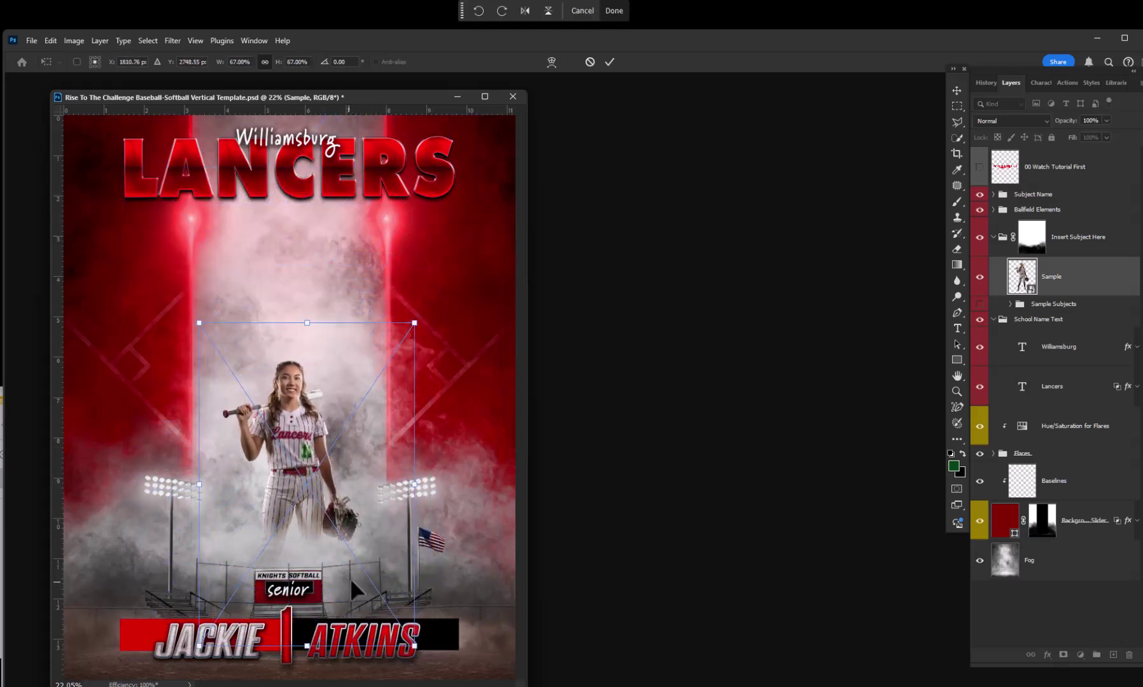
key("Return")
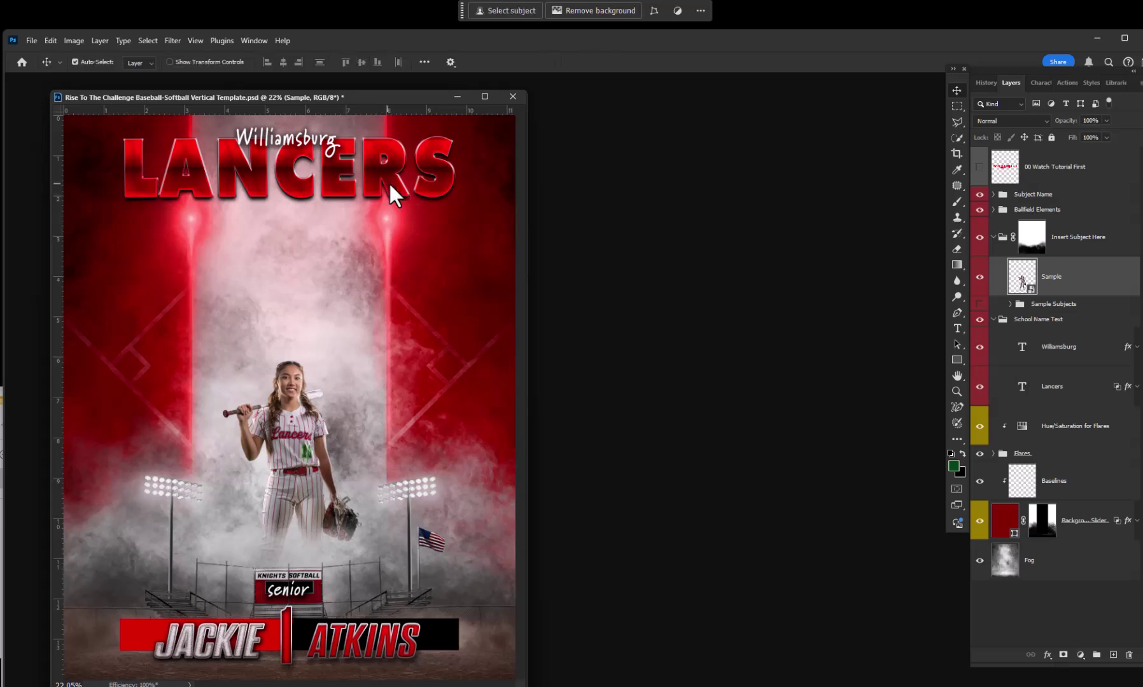
- Nudge the LANCERS title slightly down and right, and enlarge the Sample athlete between the light poles until her head overlaps the title
left_click_drag(384, 196, 391, 204)
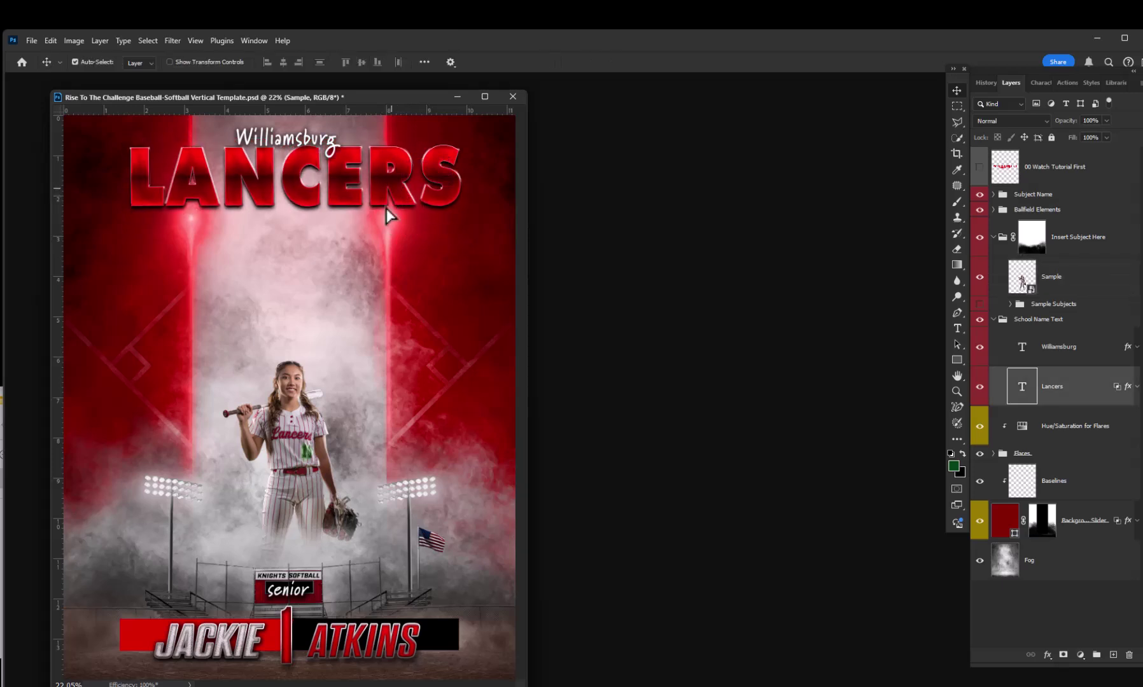
left_click_drag(315, 427, 291, 431)
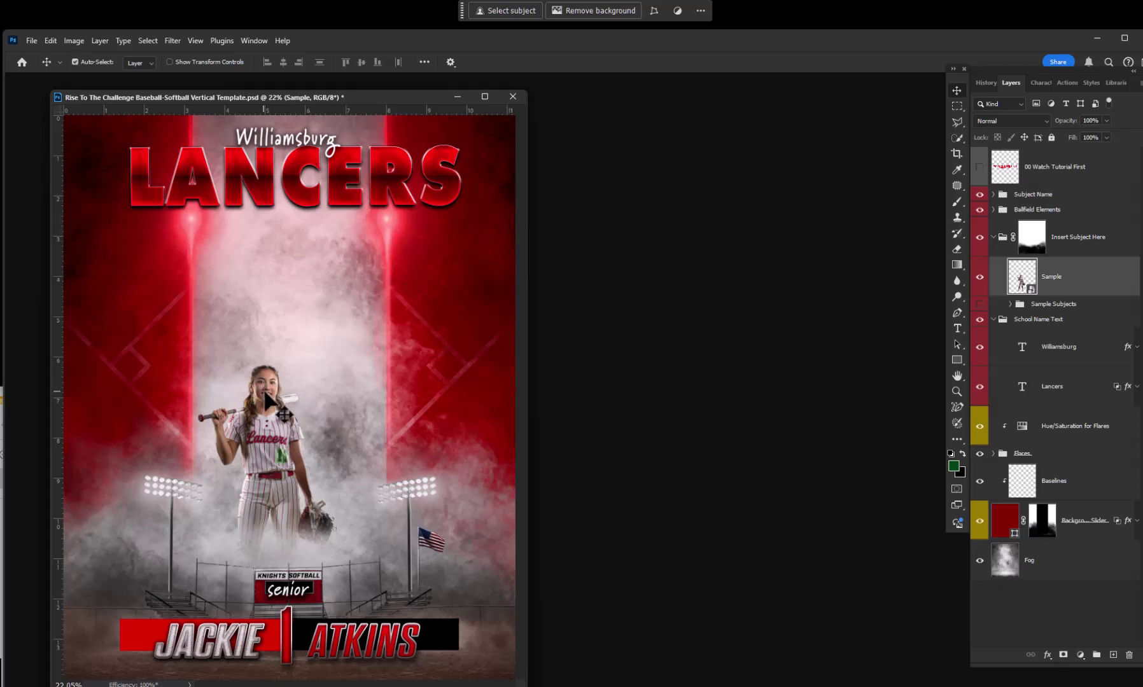
key("ctrl+t")
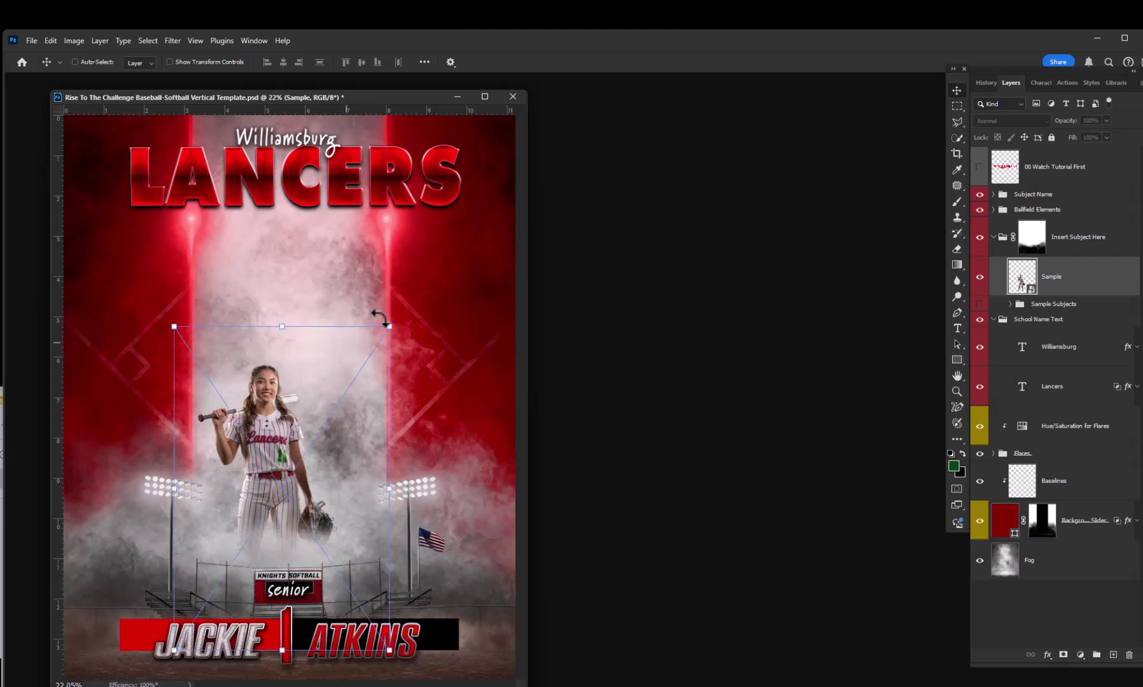
left_click_drag(388, 328, 594, 155)
left_click_drag(439, 287, 413, 299)
left_click_drag(504, 128, 512, 116)
mouse_move(415, 236)
left_mouse_down()
mouse_move(413, 255)
mouse_move(417, 244)
left_mouse_up()
key("Return")
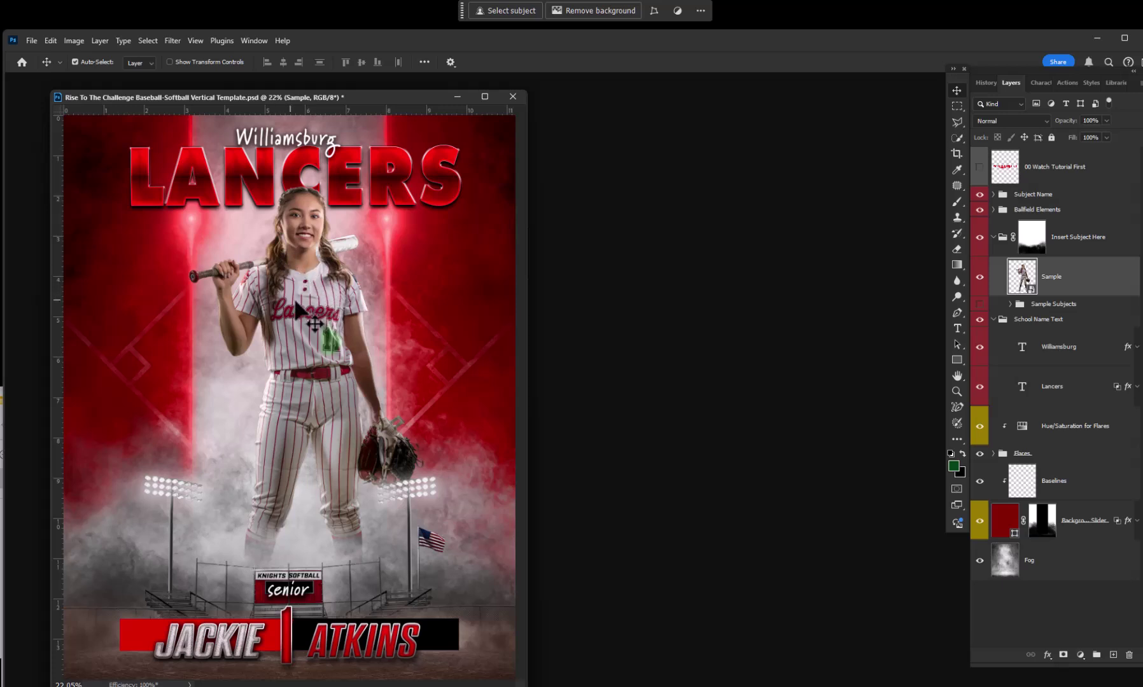
left_click_drag(305, 295, 305, 288)
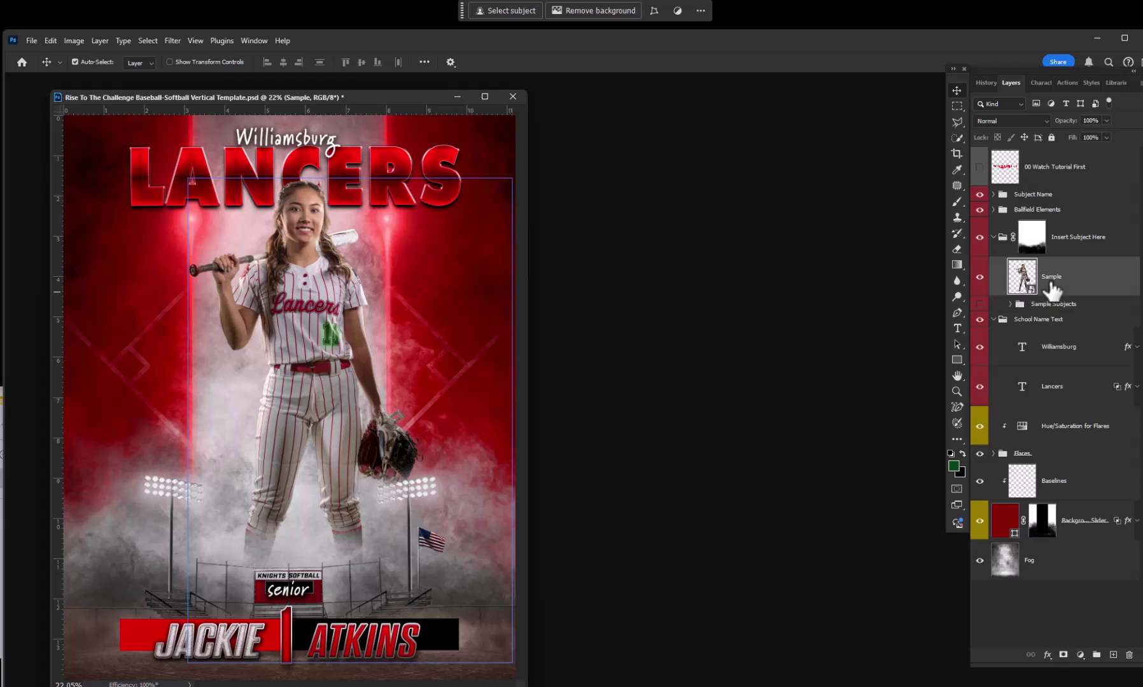
left_click_drag(297, 303, 288, 303)
- Try to erase part of the athlete's jersey directly on the Sample smart object with the Eraser tool
key("e")
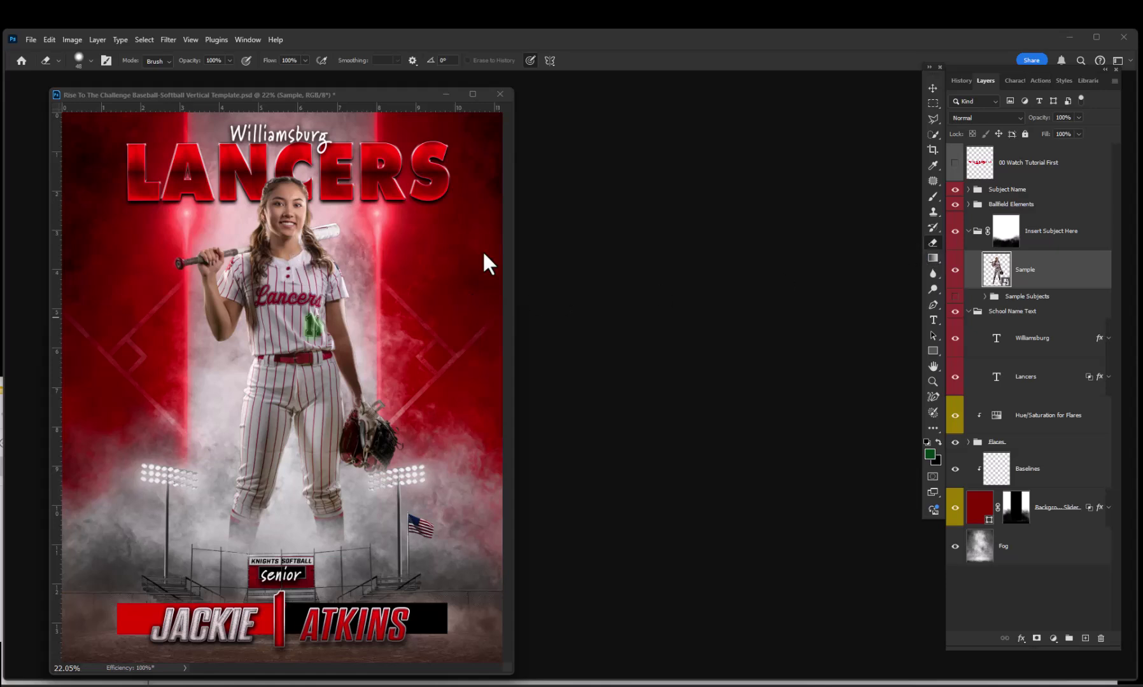
left_click(933, 245)
left_click(308, 282)
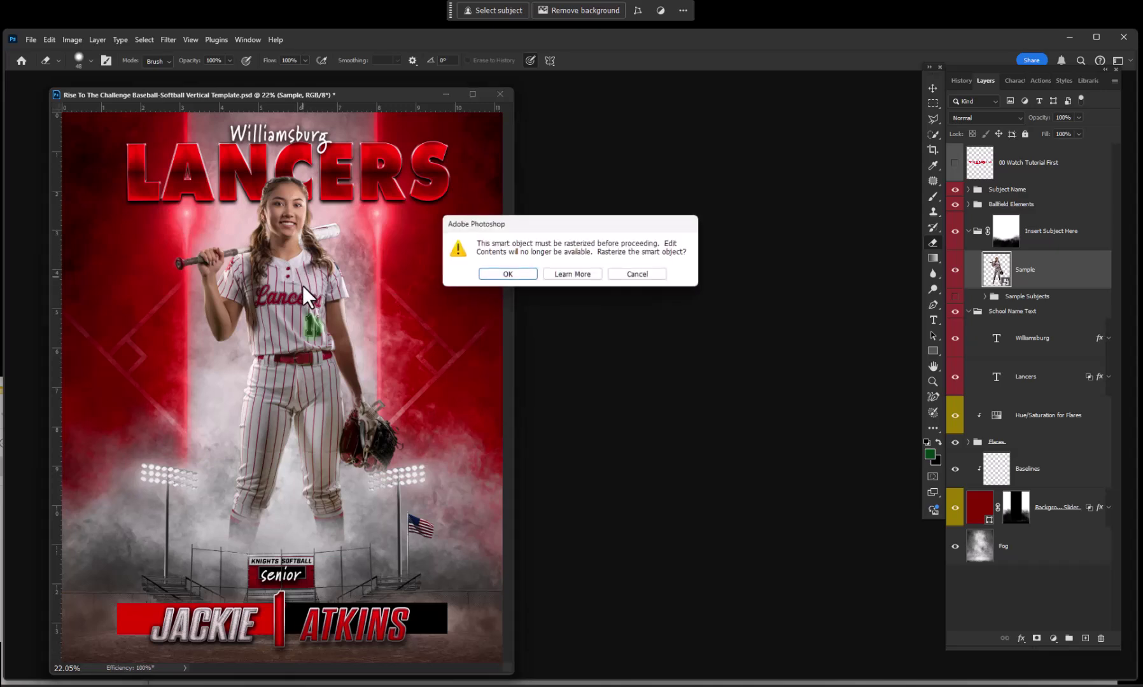
left_click(525, 274)
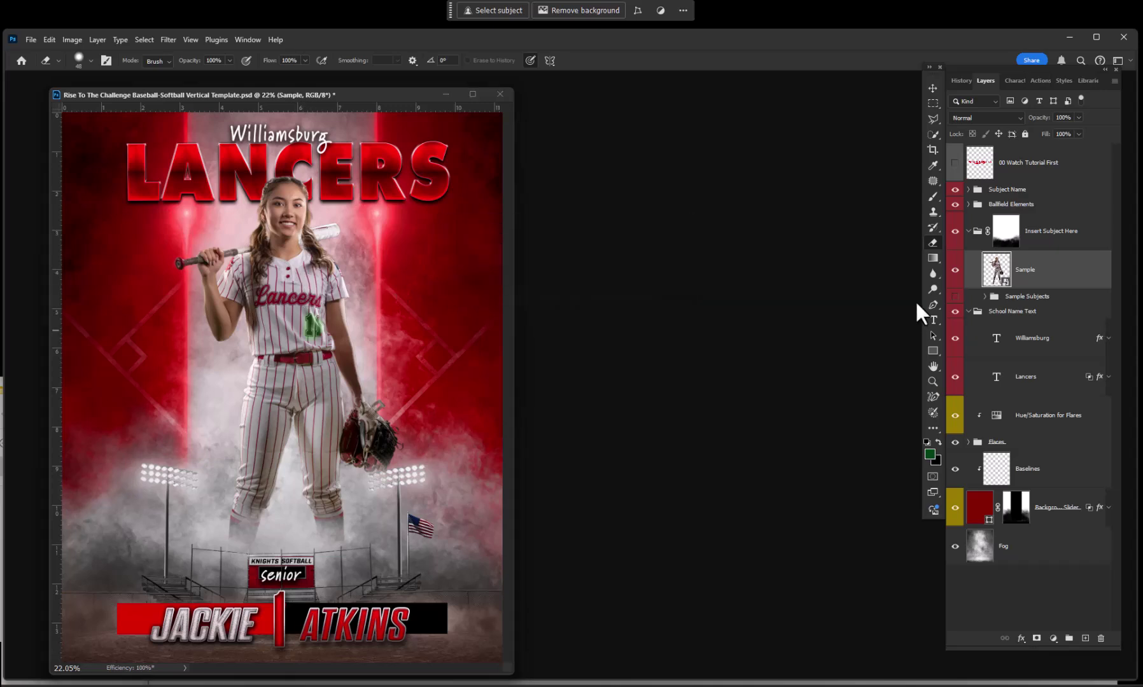
- Brush a short green test stroke over the jersey on a new layer above Sample and delete that layer
left_click(933, 198)
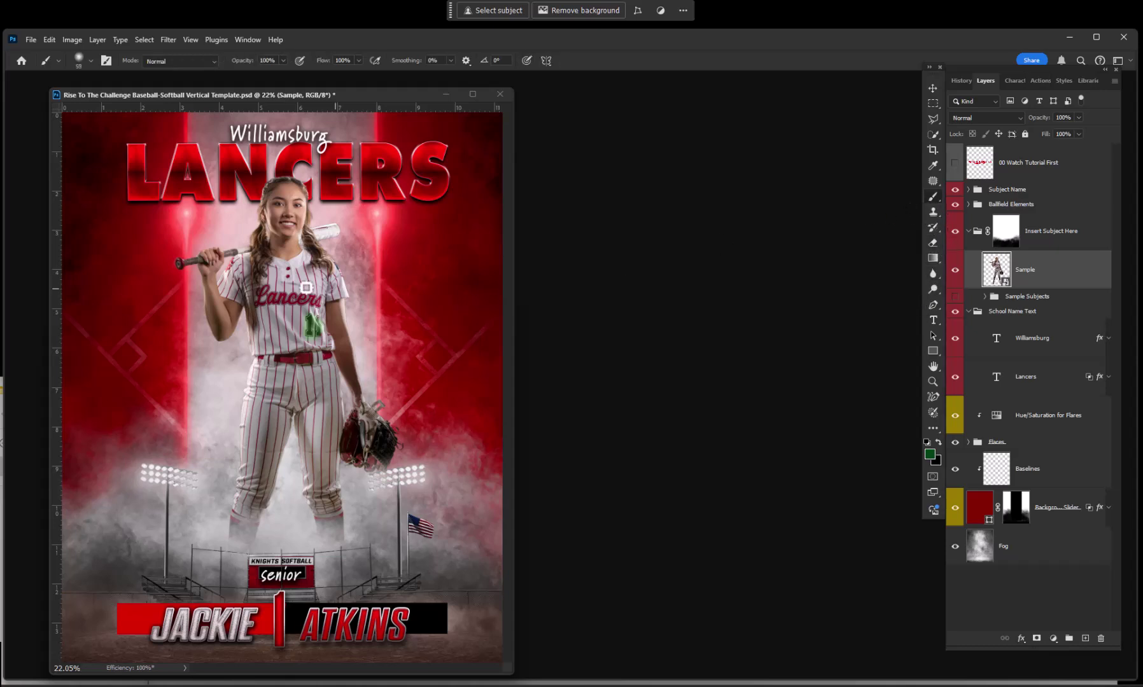
key("ctrl+shift+alt+n")
left_click_drag(311, 270, 297, 288)
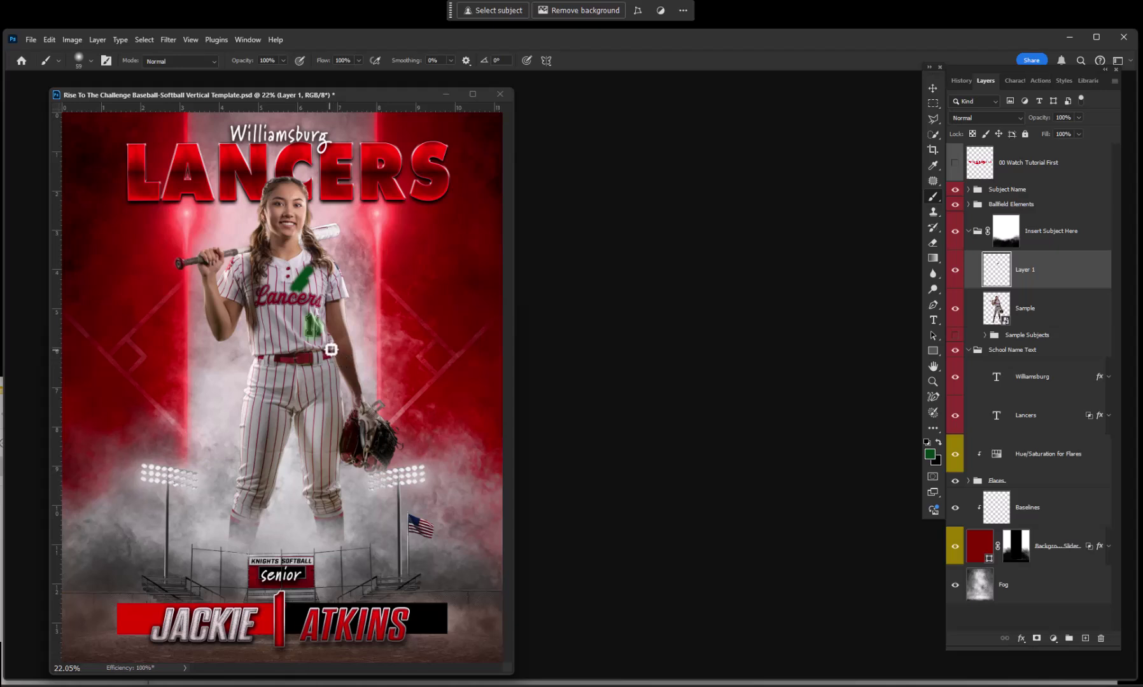
key("Delete")
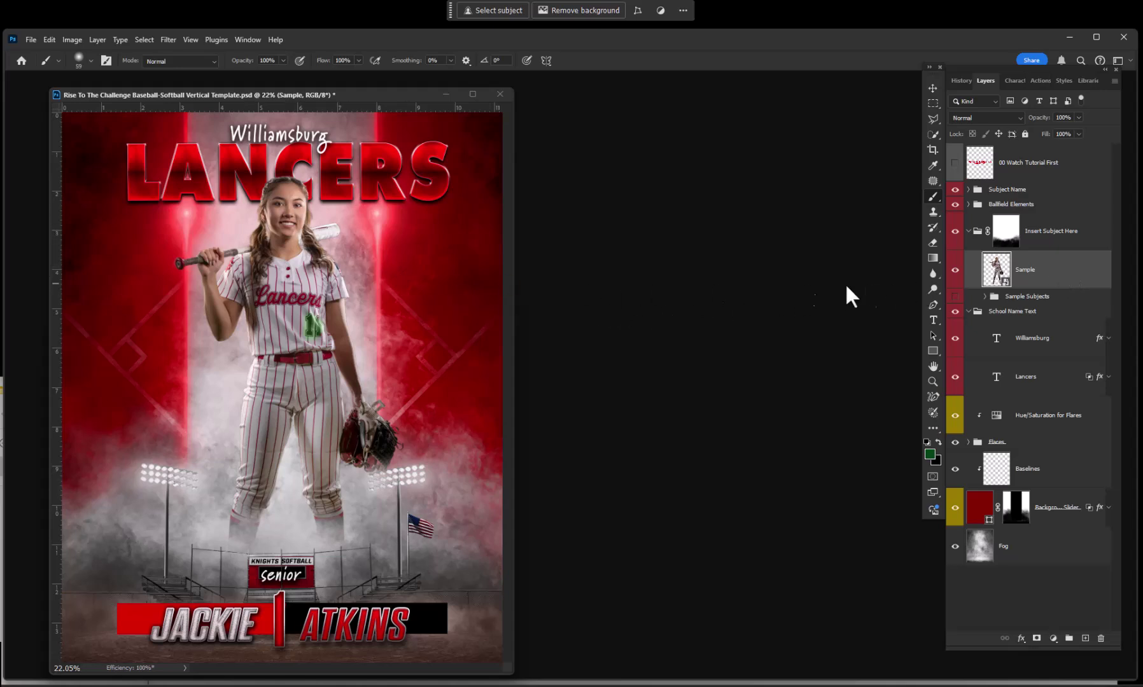
- Rasterize the Sample smart object layer inside the Insert Subject Here group
right_click(1070, 267)
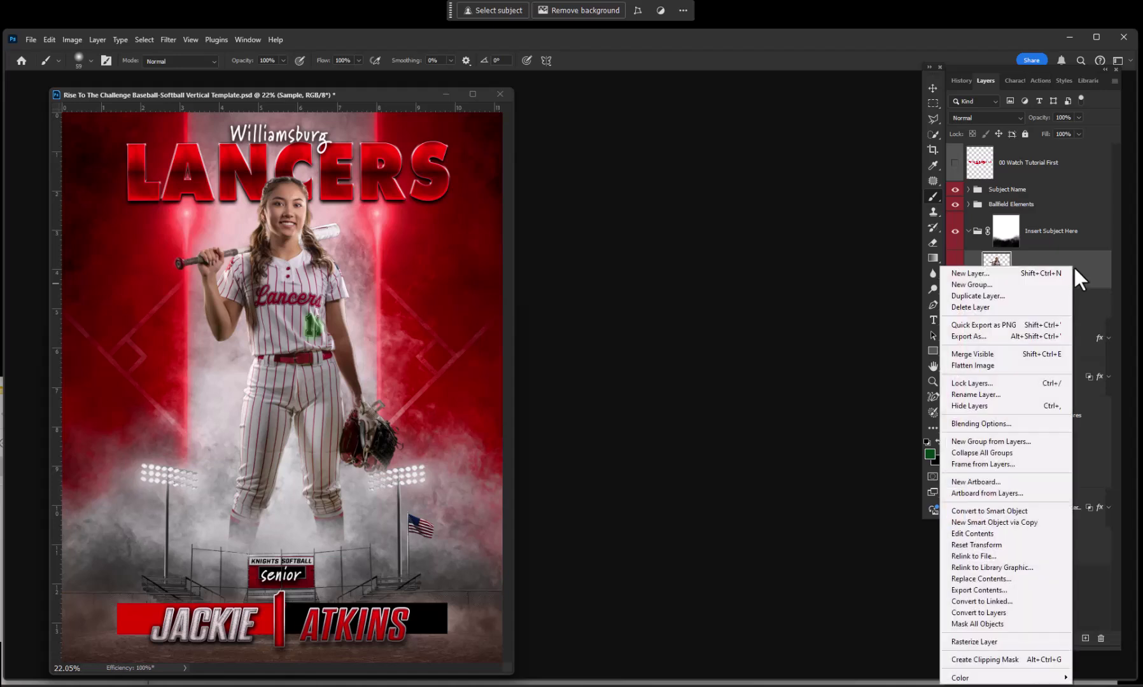
left_click(994, 640)
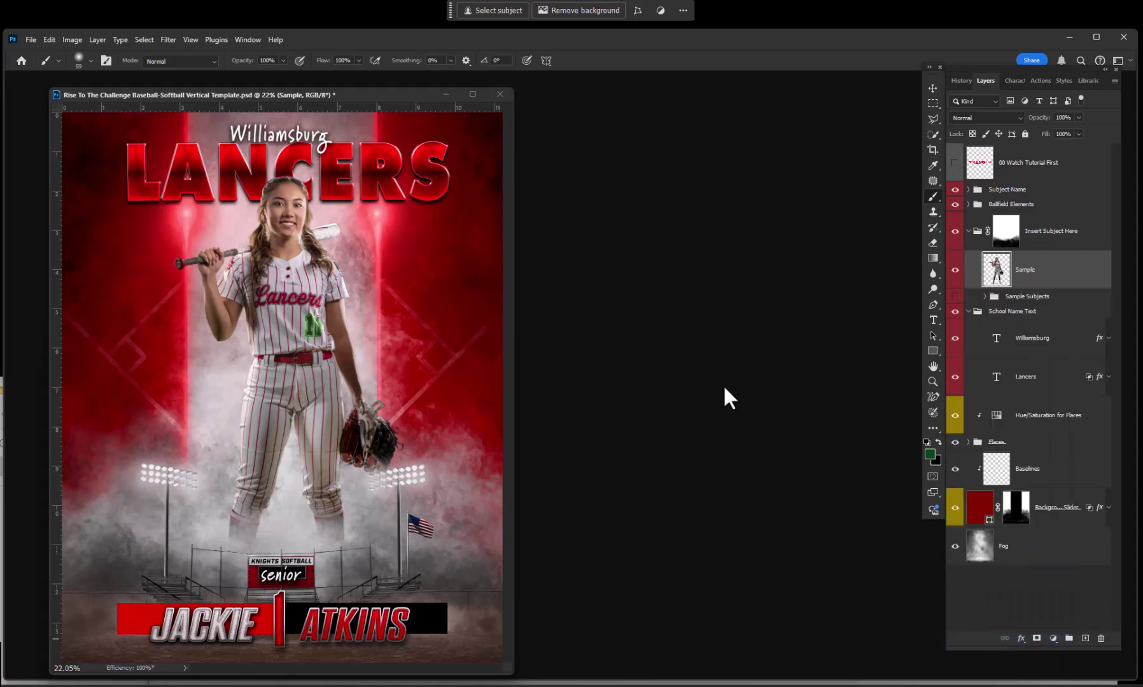